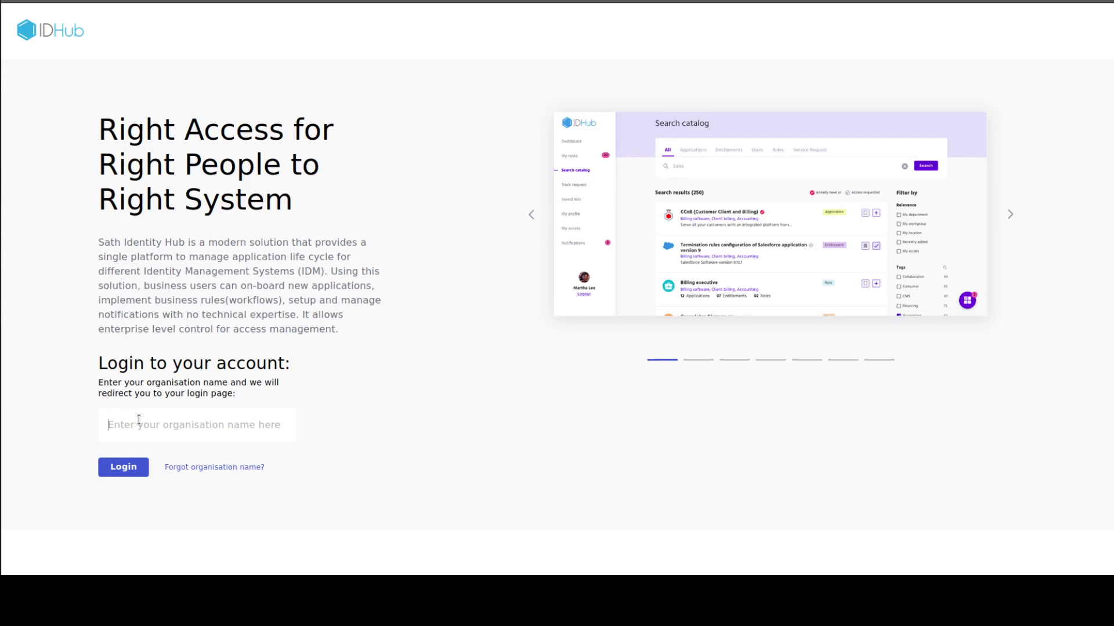
Submit the organisation name 'Sath' to reach its sign-in page.
{"action": "type", "text": "Sath"}
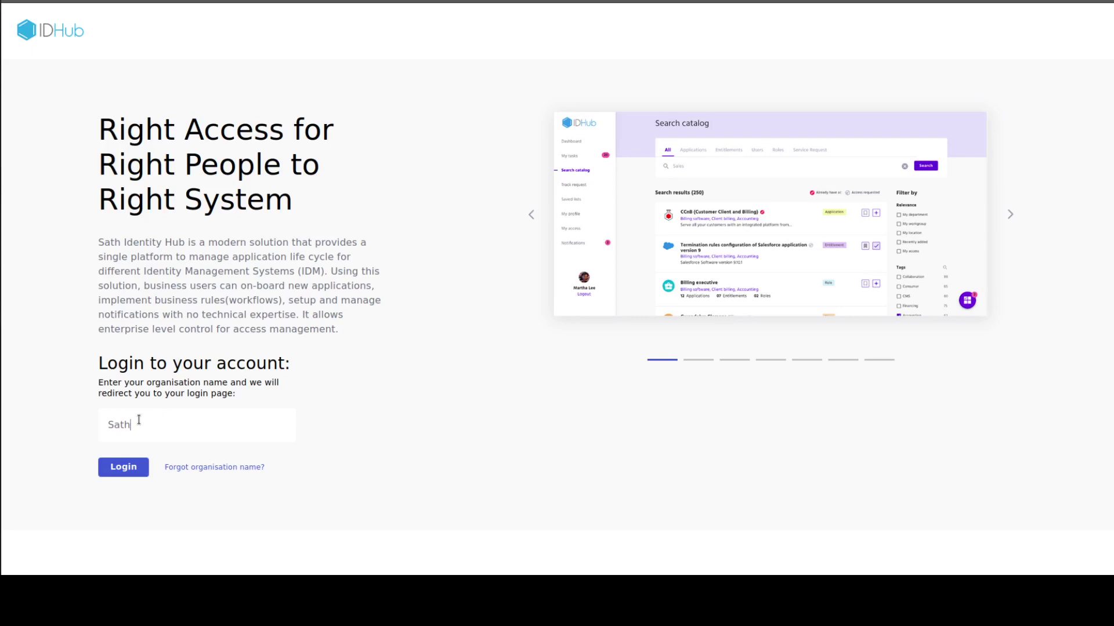
{"action": "left_click", "coordinate": [128, 467]}
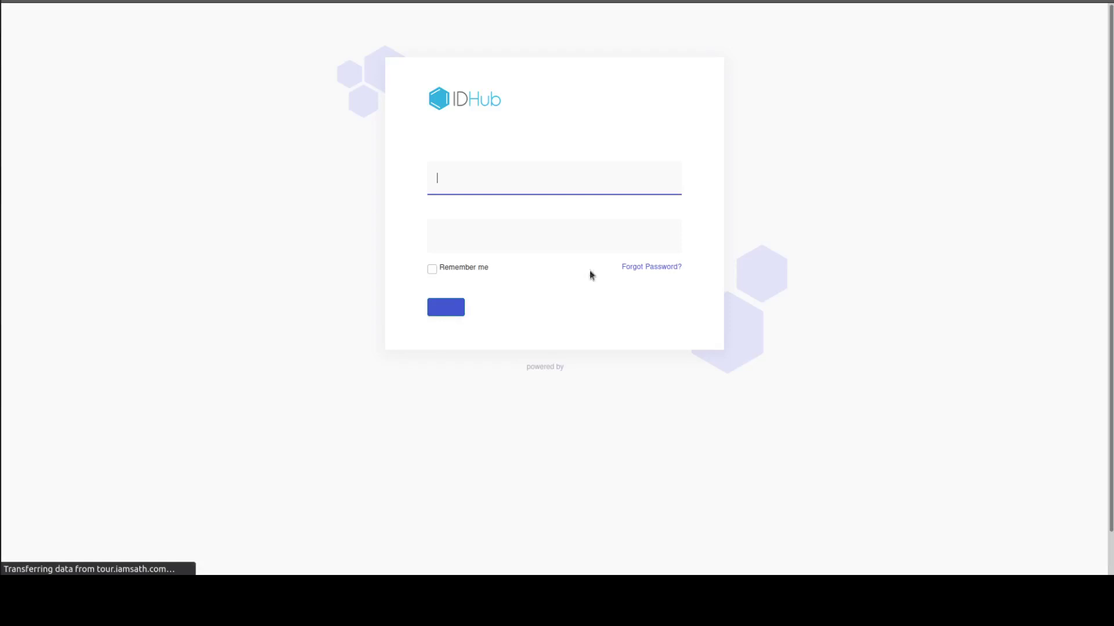
Sign in with the account's saved browser login.
{"action": "left_click", "coordinate": [618, 172]}
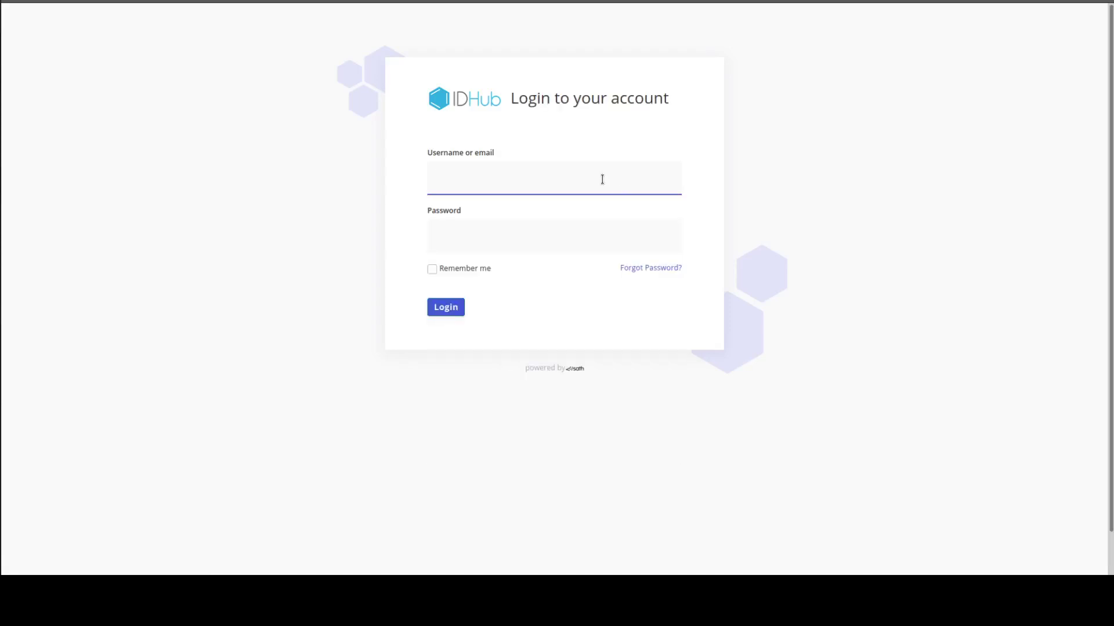
{"action": "type", "text": "jack"}
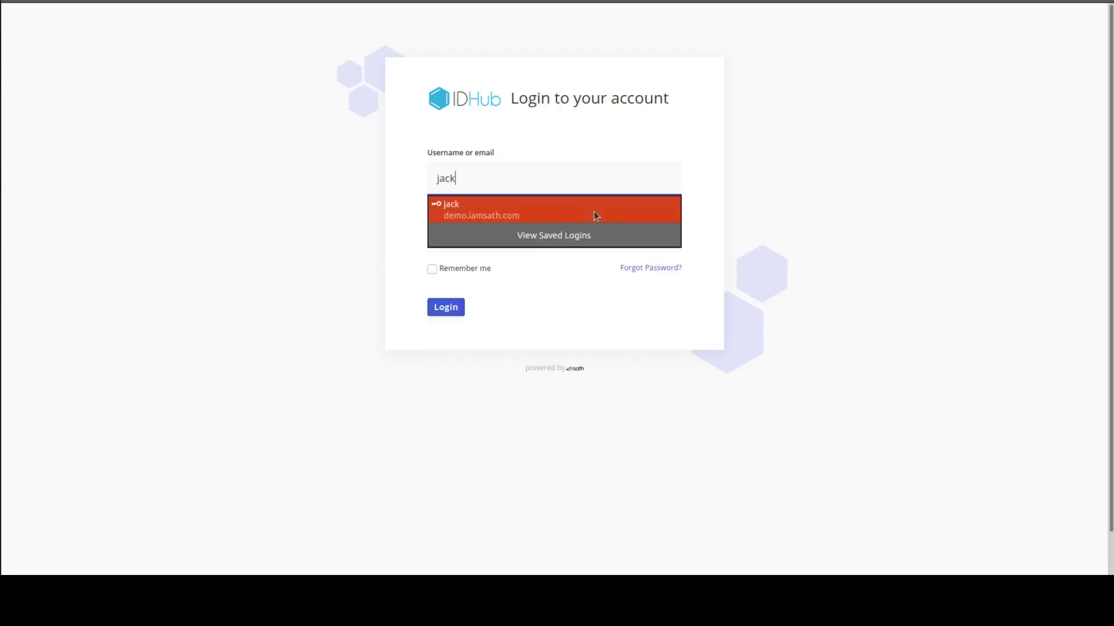
{"action": "left_click", "coordinate": [596, 216]}
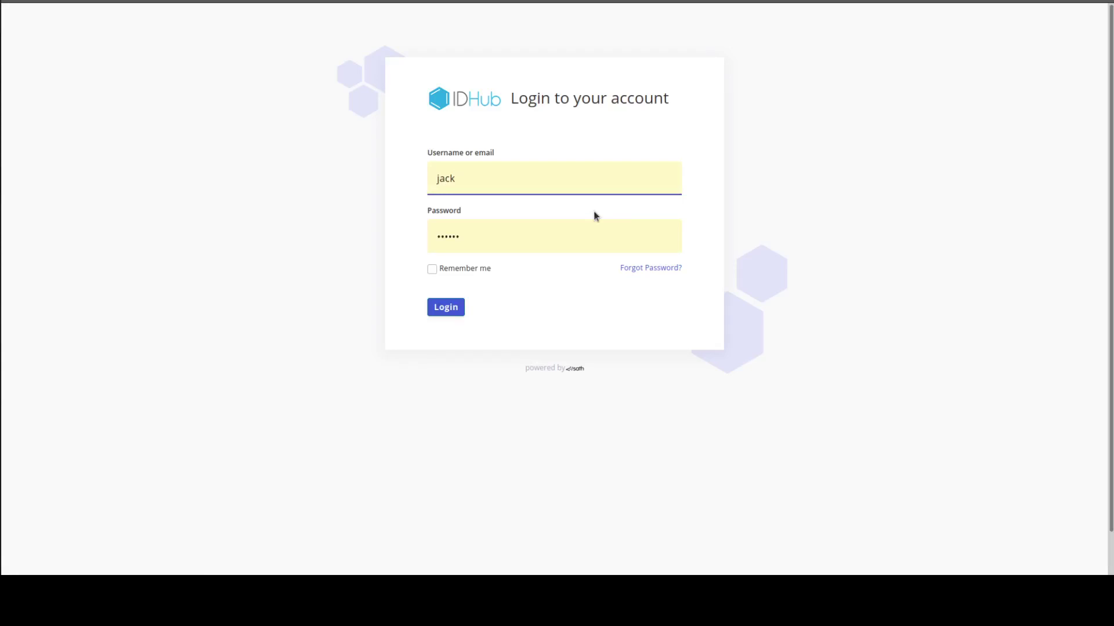
{"action": "left_click", "coordinate": [446, 307]}
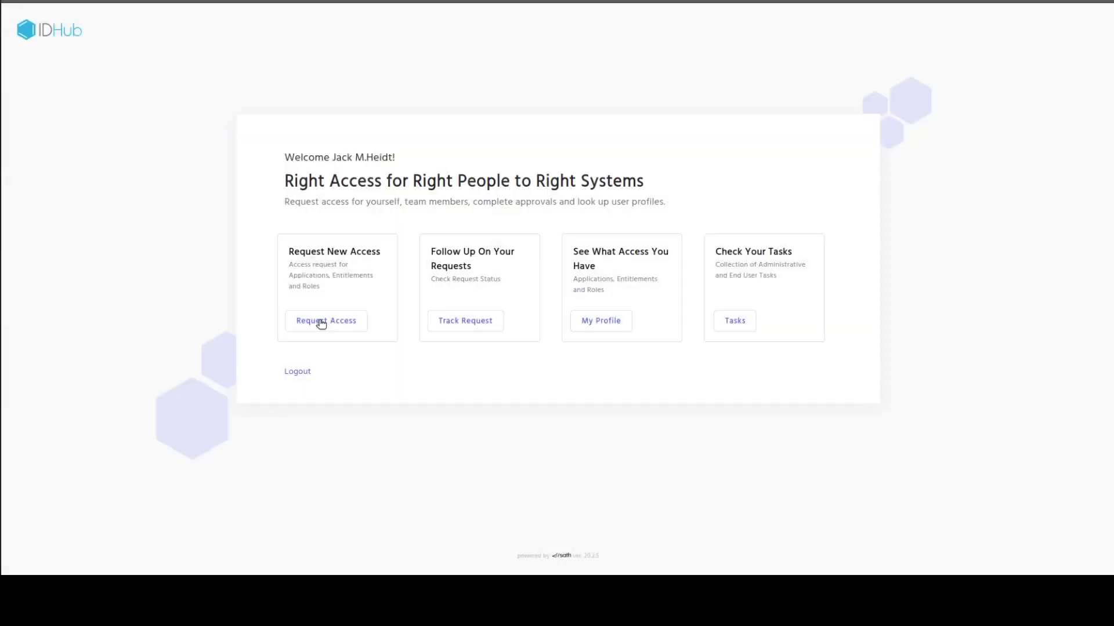
Add Create New User from the Service Request catalog to the cart and proceed to its form.
{"action": "left_click", "coordinate": [320, 323]}
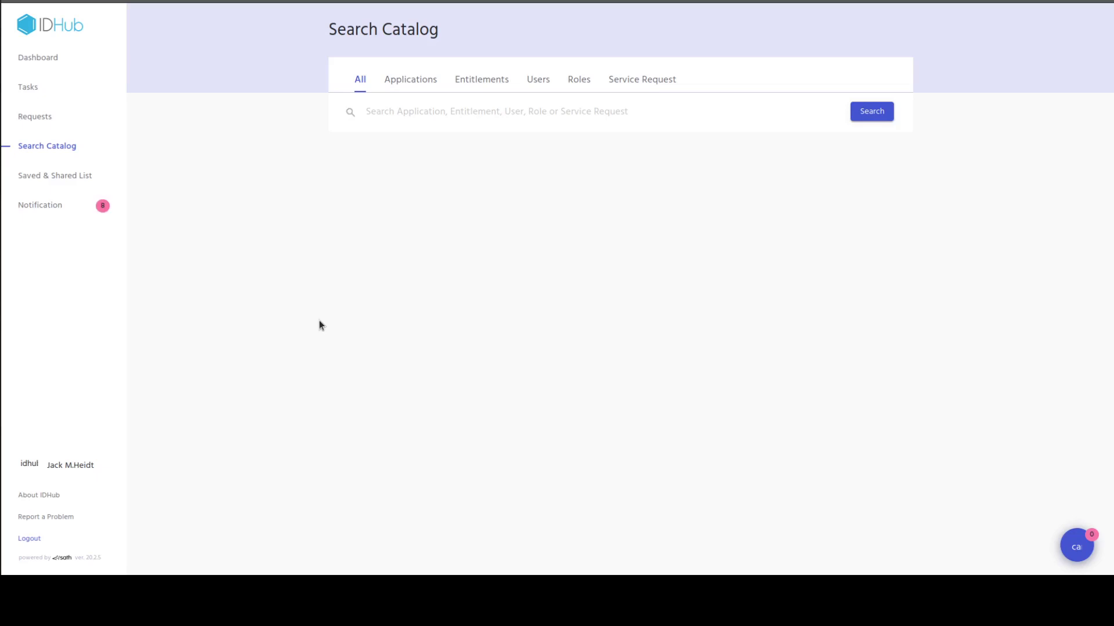
{"action": "left_click", "coordinate": [651, 87]}
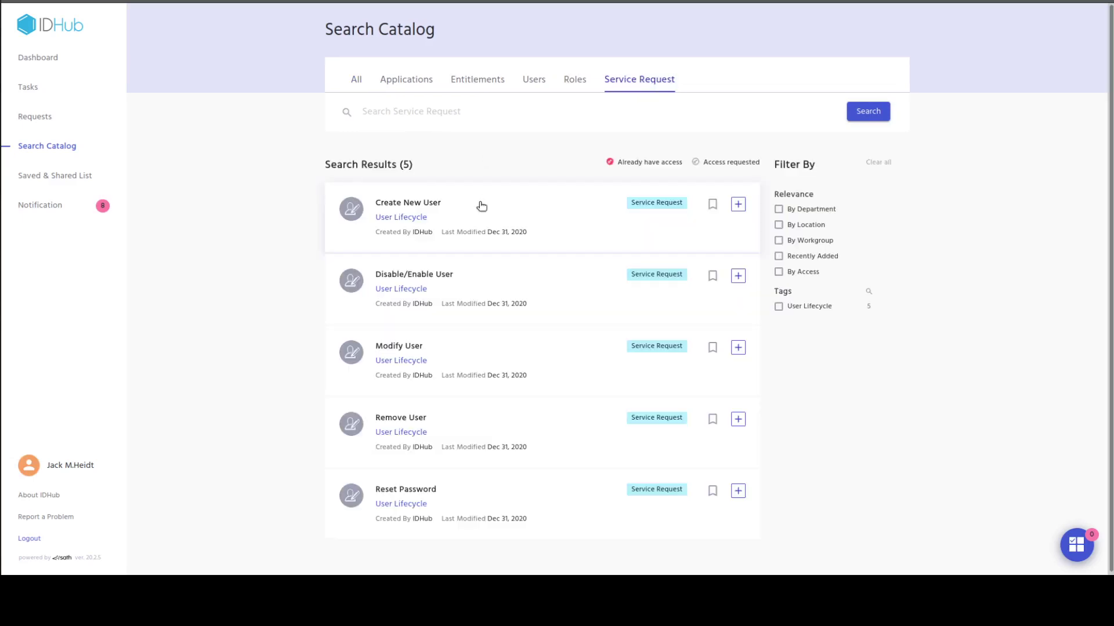
{"action": "left_click", "coordinate": [740, 207]}
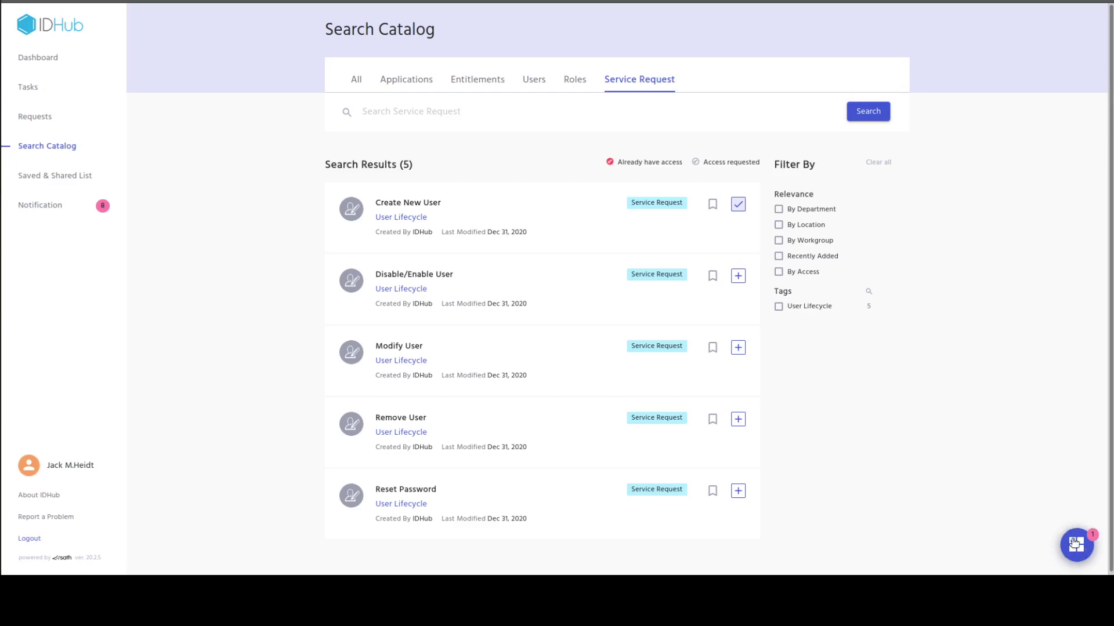
{"action": "left_click", "coordinate": [1075, 545]}
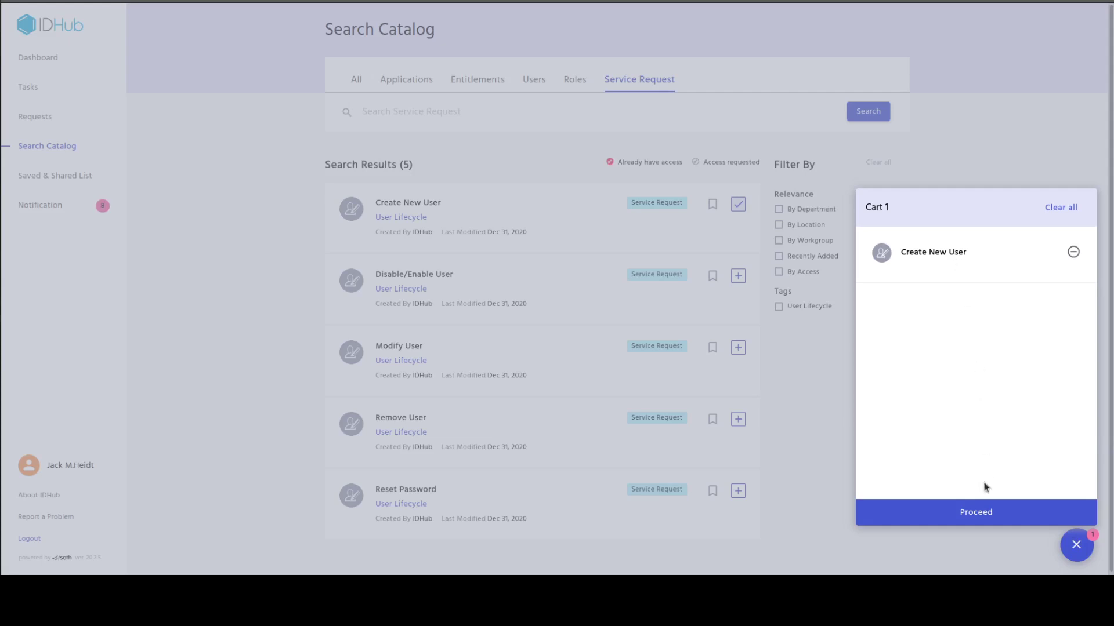
{"action": "left_click", "coordinate": [979, 523]}
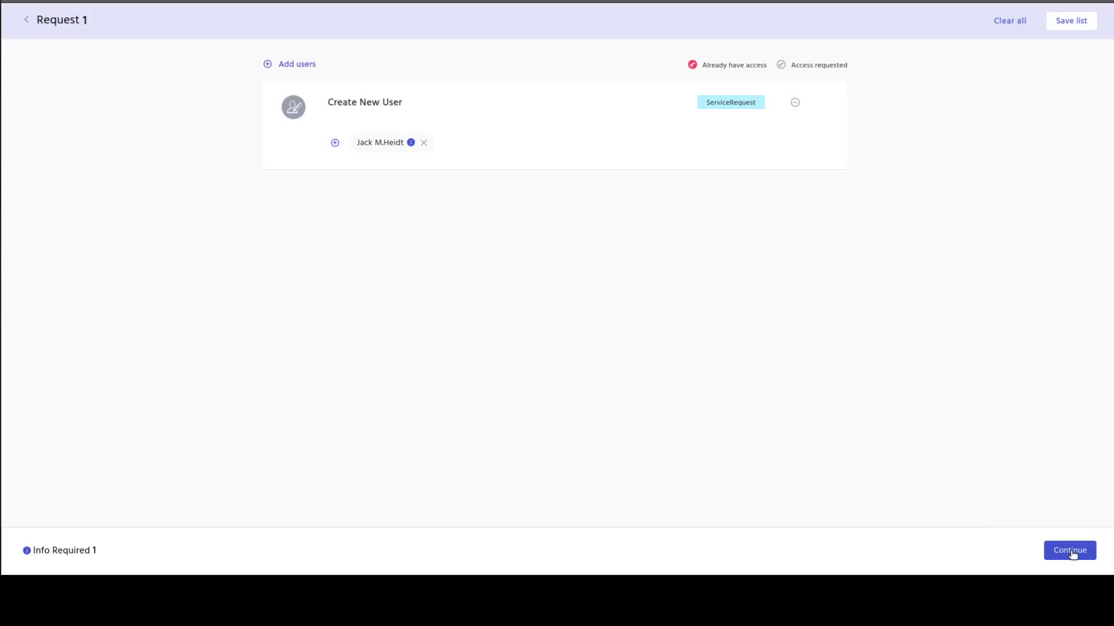
{"action": "left_click", "coordinate": [1071, 551]}
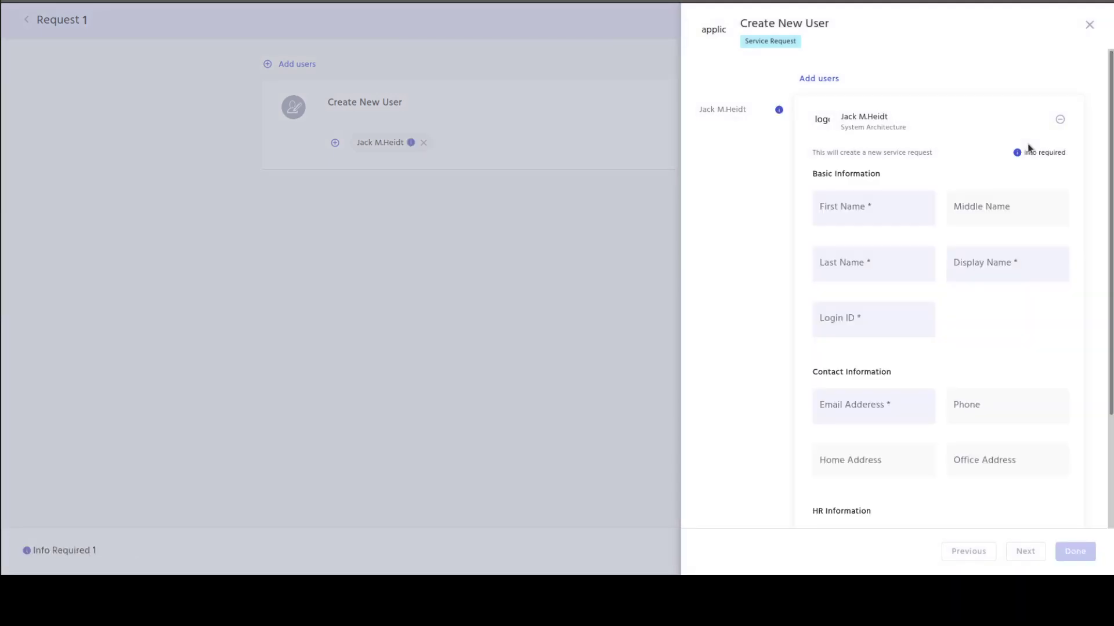
Enter the new user's first name, last name, display name and login ID.
{"action": "scroll", "coordinate": [846, 192], "scroll_direction": "down", "scroll_amount": 1}
{"action": "left_click", "coordinate": [869, 177]}
{"action": "scroll", "coordinate": [869, 172], "scroll_direction": "down", "scroll_amount": 1}
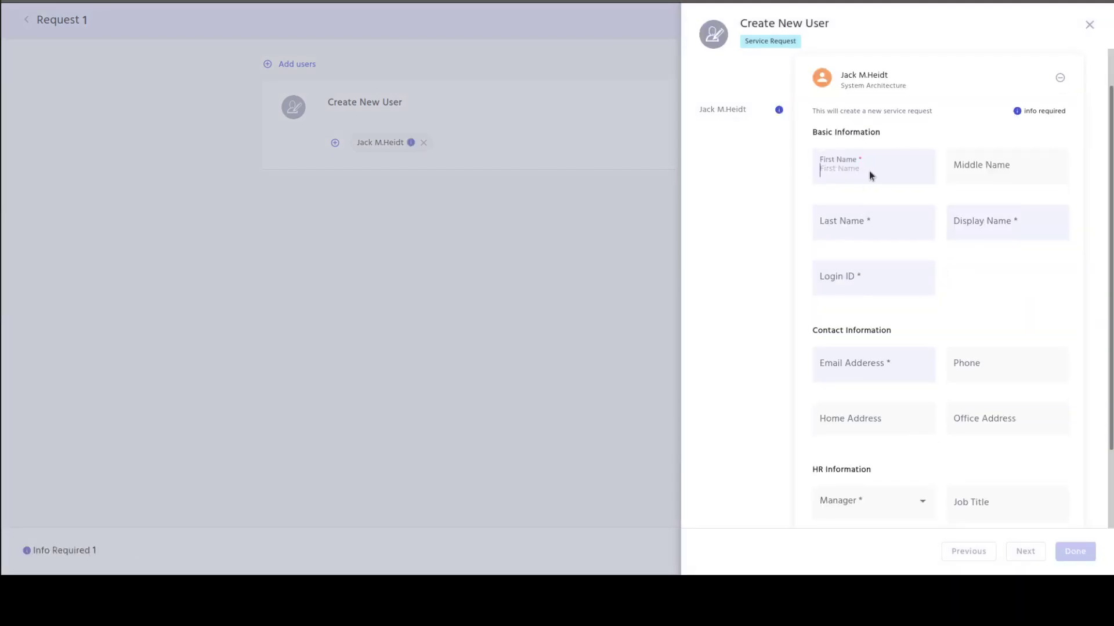
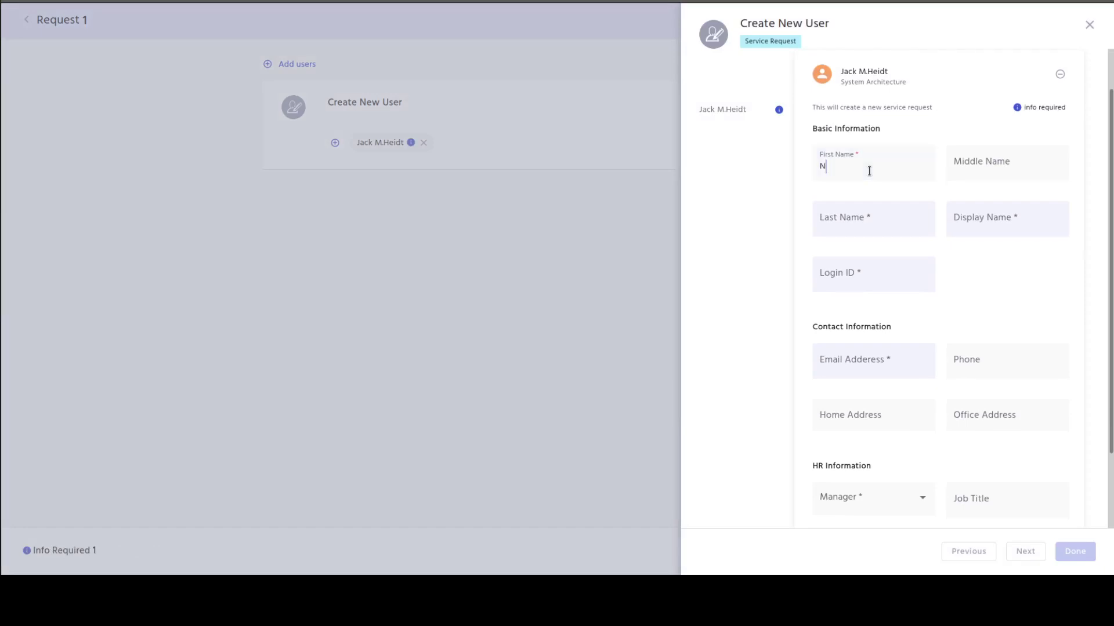
{"action": "key", "text": "Tab"}
{"action": "key", "text": "Tab"}
{"action": "key", "text": "Tab"}
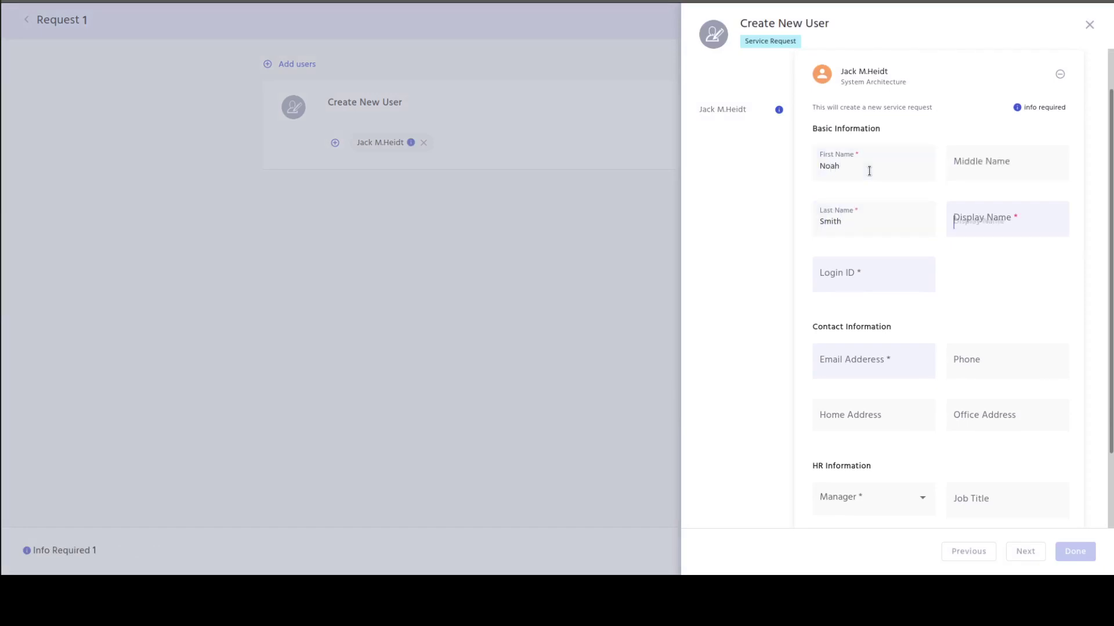
{"action": "type", "text": "Noah"}
{"action": "key", "text": "Tab"}
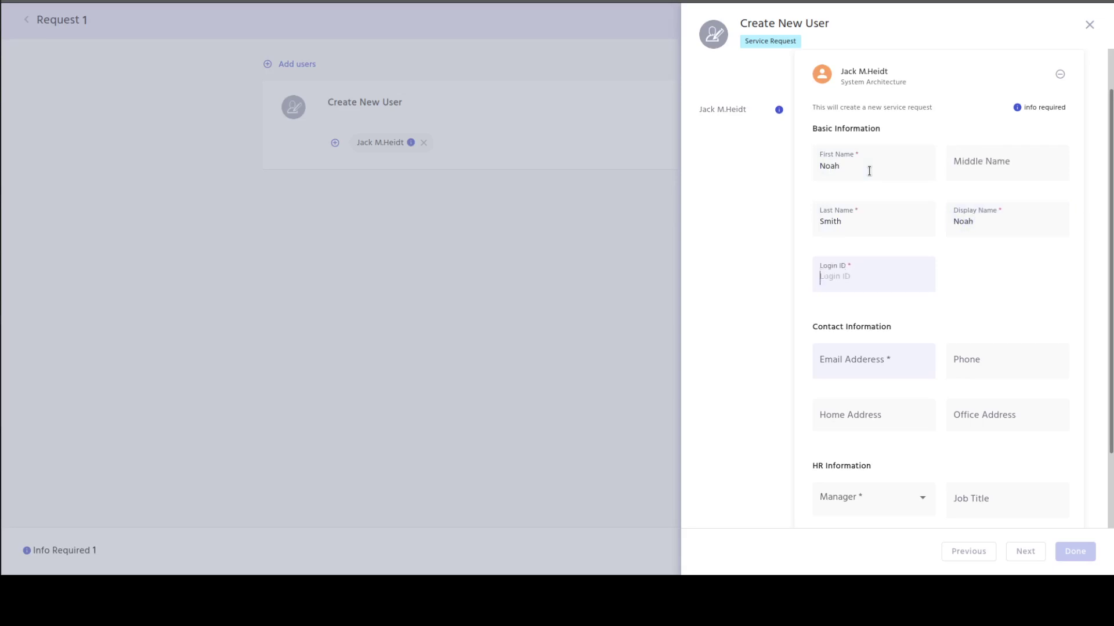
{"action": "type", "text": "noah"}
Fill in the new user's e-mail, phone number, home address and office address.
{"action": "key", "text": "Tab"}
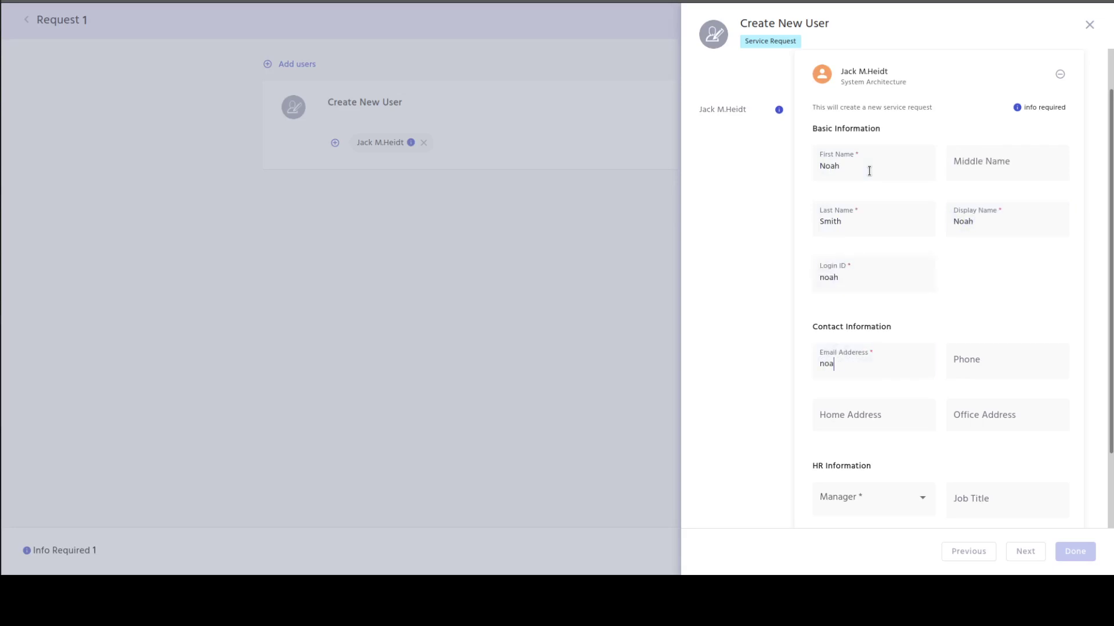
{"action": "key", "text": "Tab"}
{"action": "type", "text": "1234567"}
{"action": "key", "text": "Tab"}
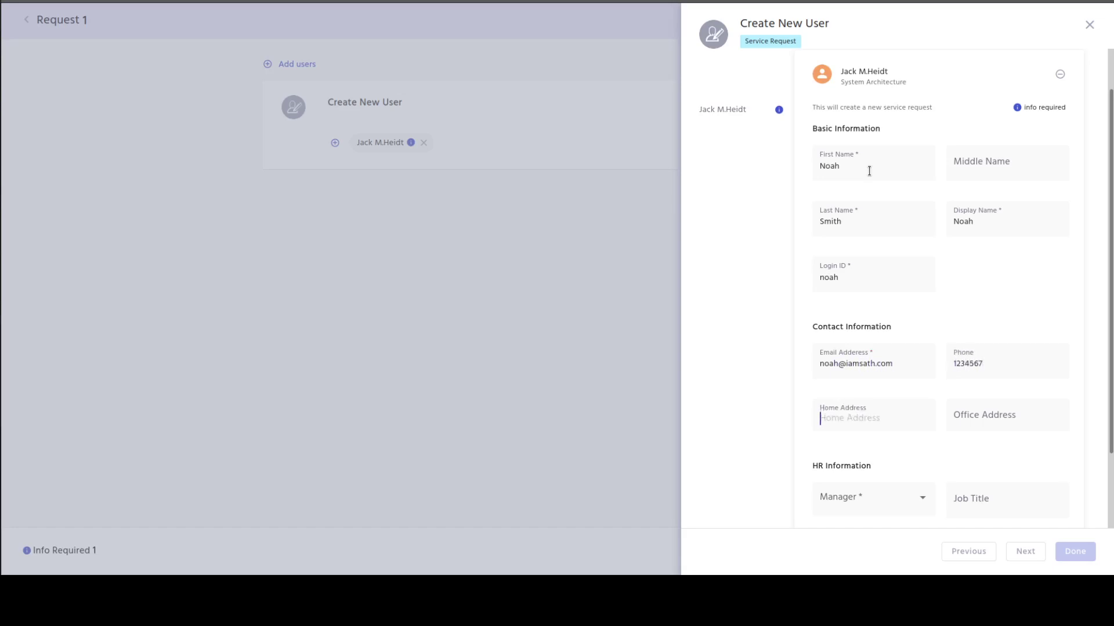
{"action": "type", "text": "123 Willow"}
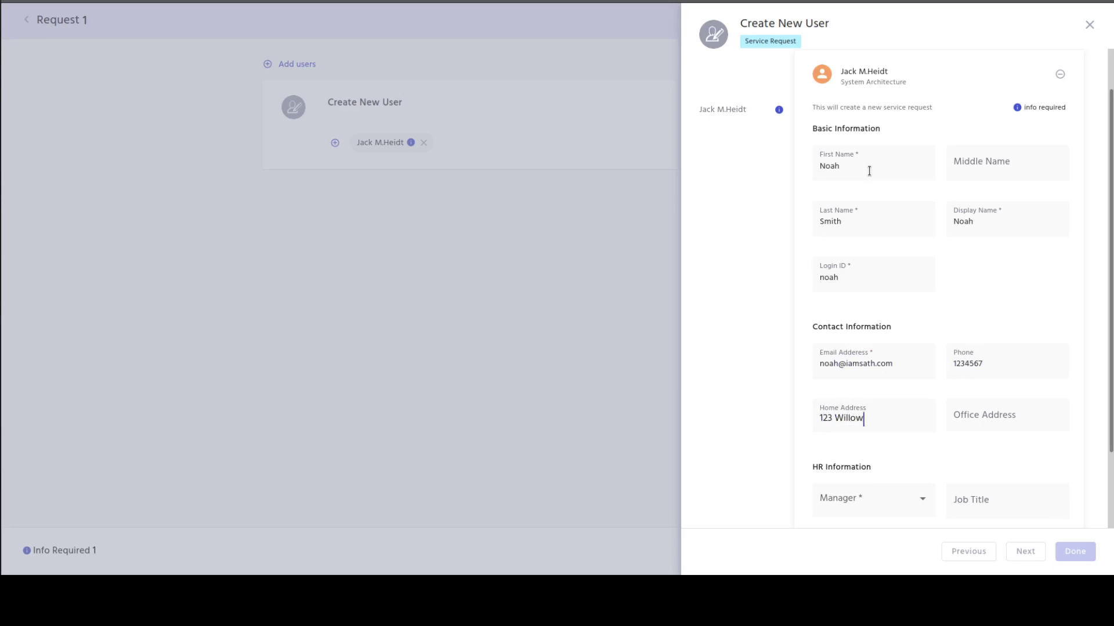
{"action": "type", "text": " Court"}
{"action": "key", "text": "Tab"}
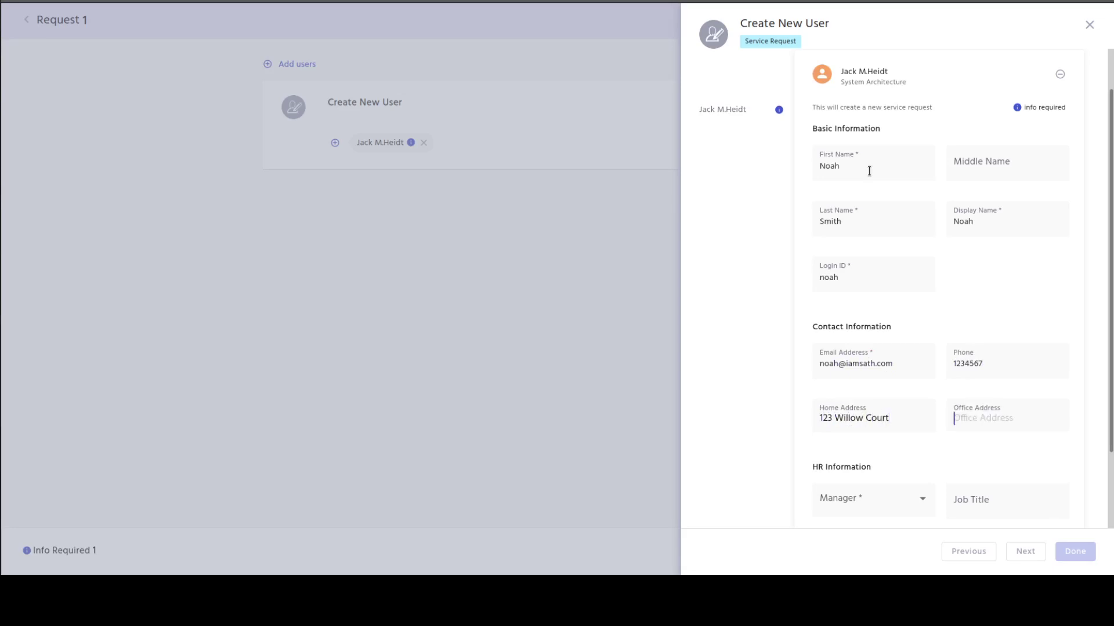
{"action": "type", "text": "456 Apple Tre"}
{"action": "type", "text": "e Lane"}
Choose the new user's manager and set the job title to 'Sales Man'.
{"action": "left_click", "coordinate": [883, 500]}
{"action": "key", "text": "Down"}
{"action": "key", "text": "Down"}
{"action": "key", "text": "Down"}
{"action": "key", "text": "Down"}
{"action": "key", "text": "Down"}
{"action": "key", "text": "Down"}
{"action": "key", "text": "Down"}
{"action": "key", "text": "Down"}
{"action": "key", "text": "Down"}
{"action": "key", "text": "Down"}
{"action": "key", "text": "Down"}
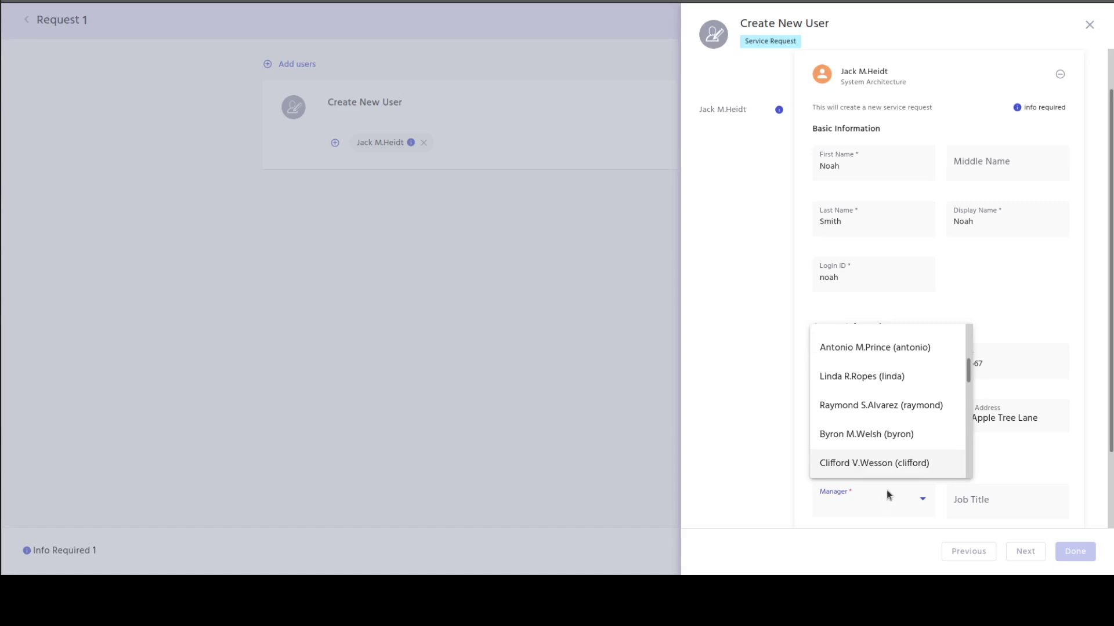
{"action": "key", "text": "Down"}
{"action": "key", "text": "Down"}
{"action": "key", "text": "Down"}
{"action": "key", "text": "Down"}
{"action": "key", "text": "Down"}
{"action": "left_click", "coordinate": [899, 464]}
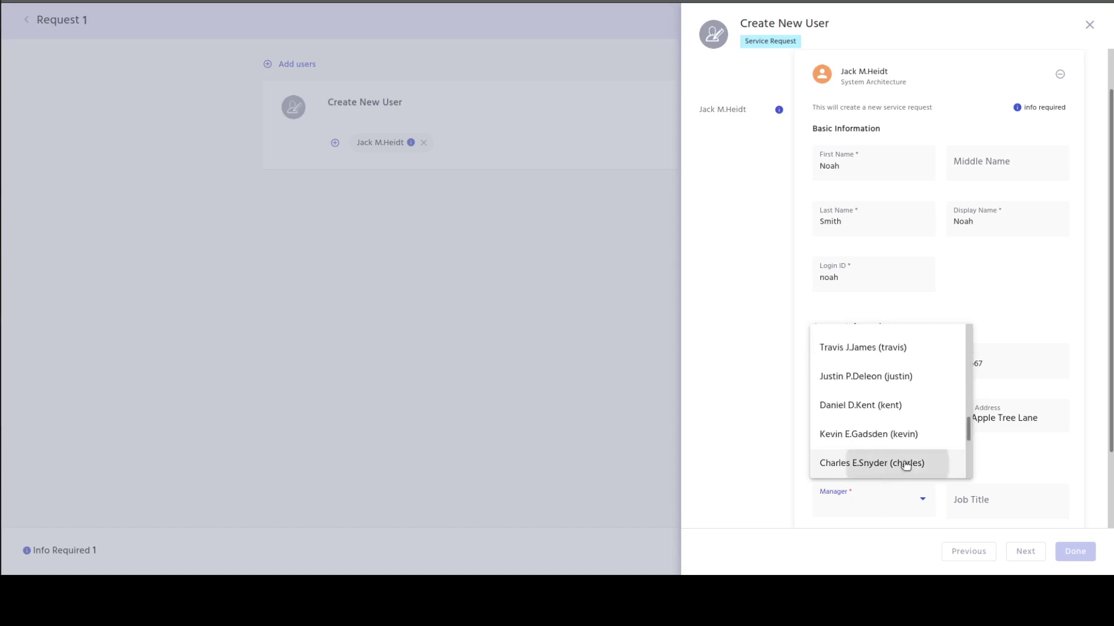
{"action": "left_click", "coordinate": [1019, 495]}
{"action": "type", "text": "Sa"}
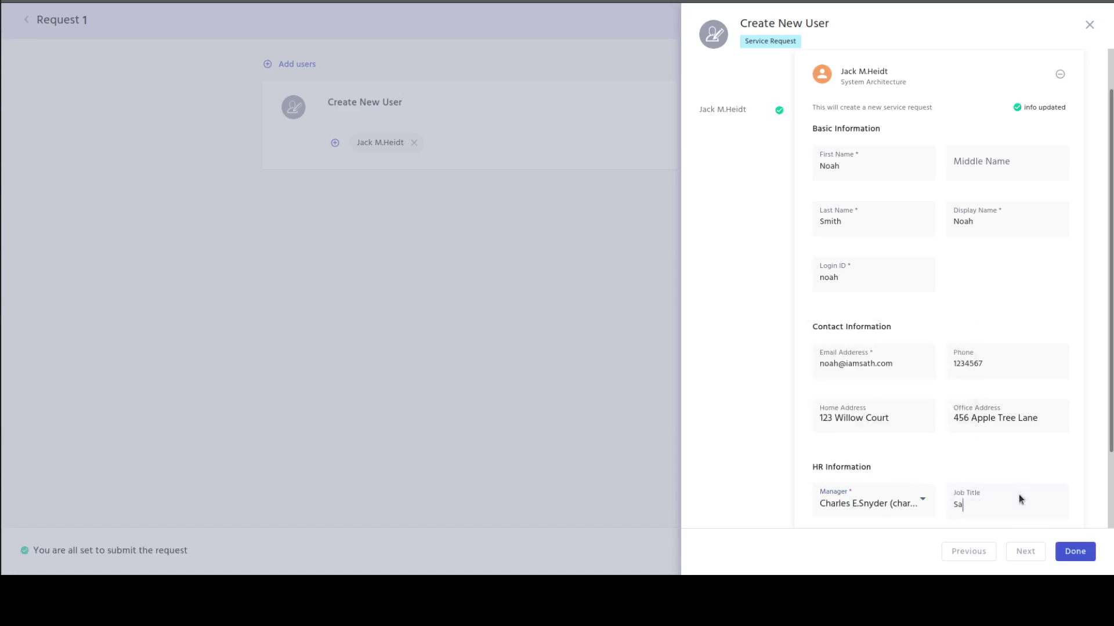
{"action": "type", "text": "les Manager"}
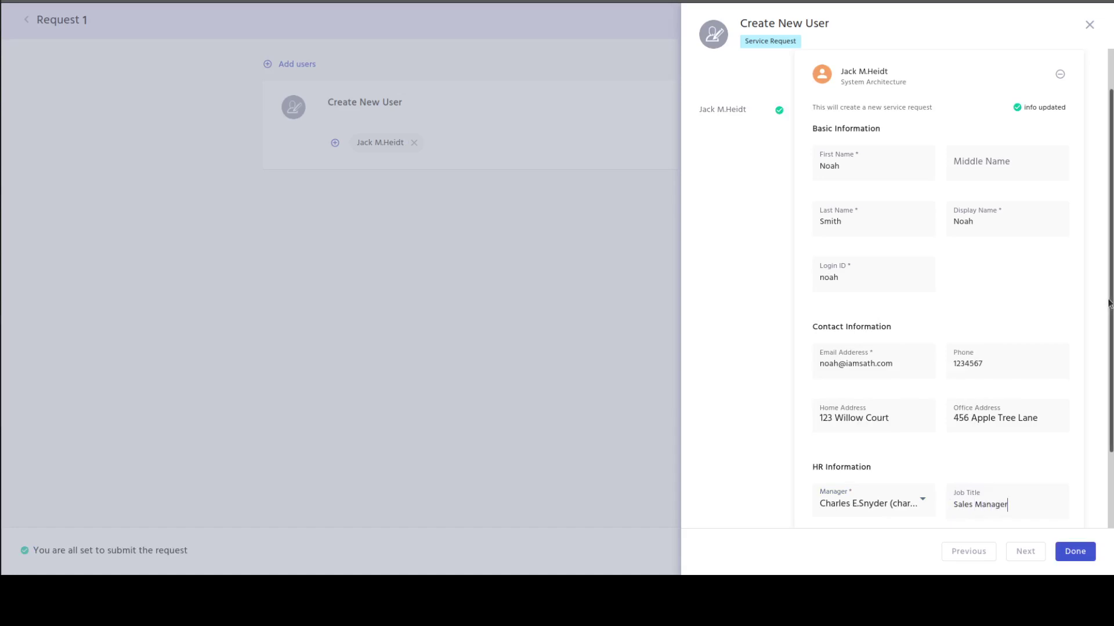
Set Type of User to Employee and Effective Date to 05/17/2021, then finish the form.
{"action": "scroll", "coordinate": [1109, 302], "scroll_direction": "down", "scroll_amount": 3}
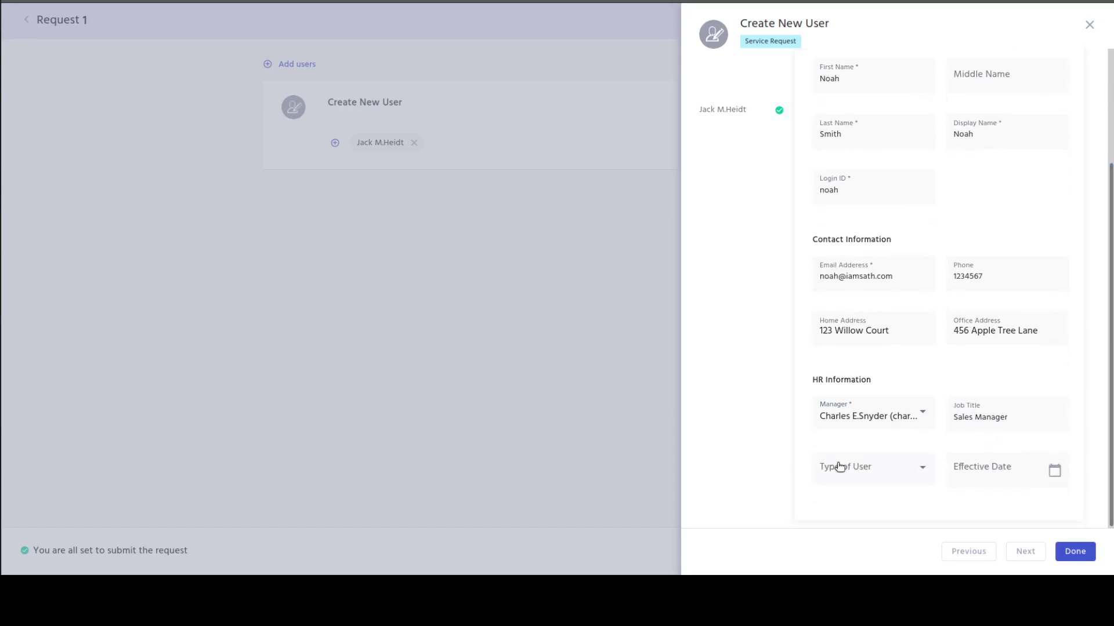
{"action": "left_click", "coordinate": [838, 466]}
{"action": "left_click", "coordinate": [862, 408]}
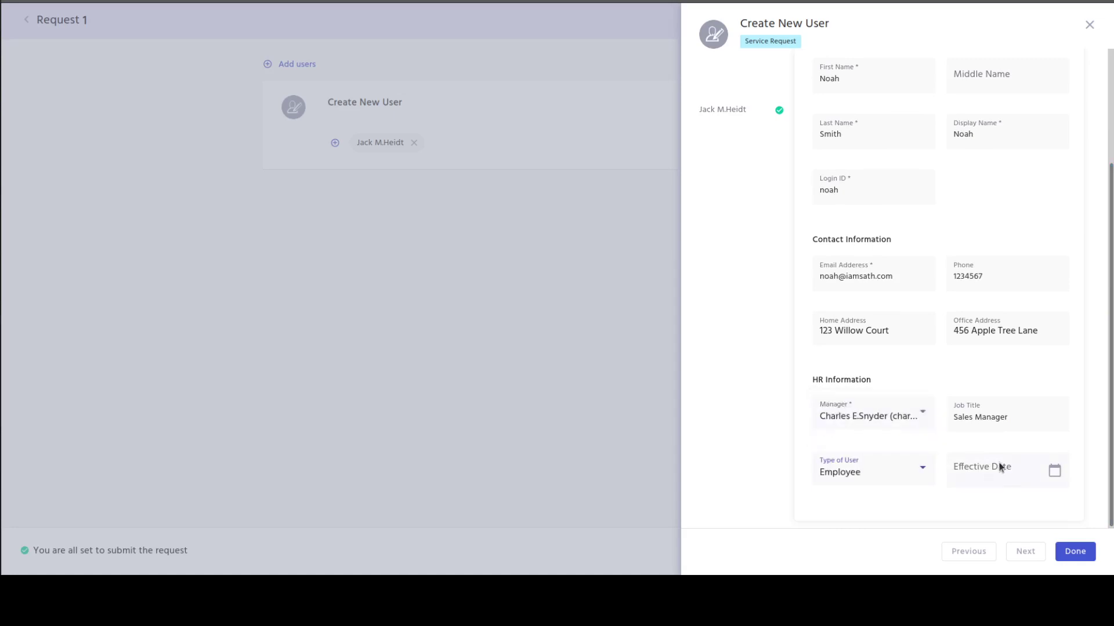
{"action": "left_click", "coordinate": [1054, 470]}
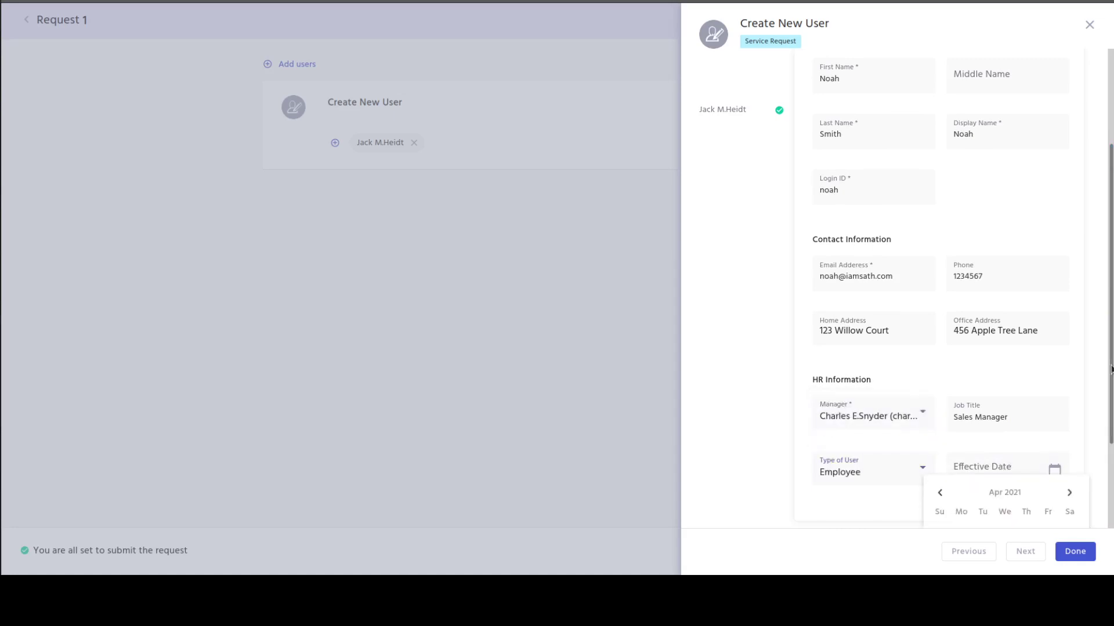
{"action": "scroll", "coordinate": [1105, 525], "scroll_direction": "down", "scroll_amount": 2}
{"action": "left_click", "coordinate": [1069, 376]}
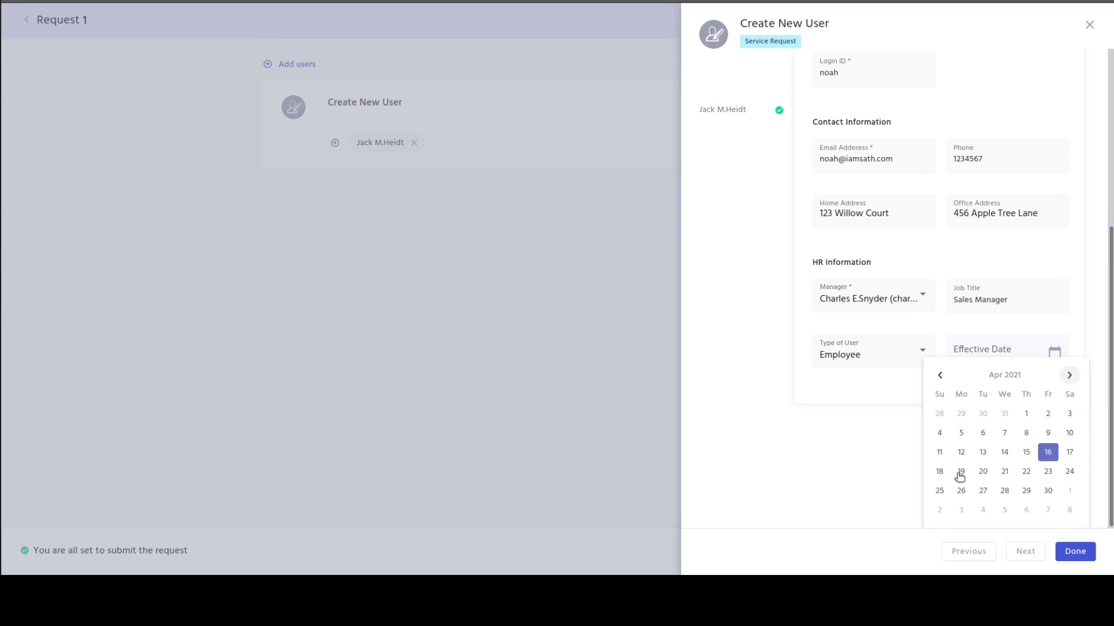
{"action": "left_click", "coordinate": [960, 473]}
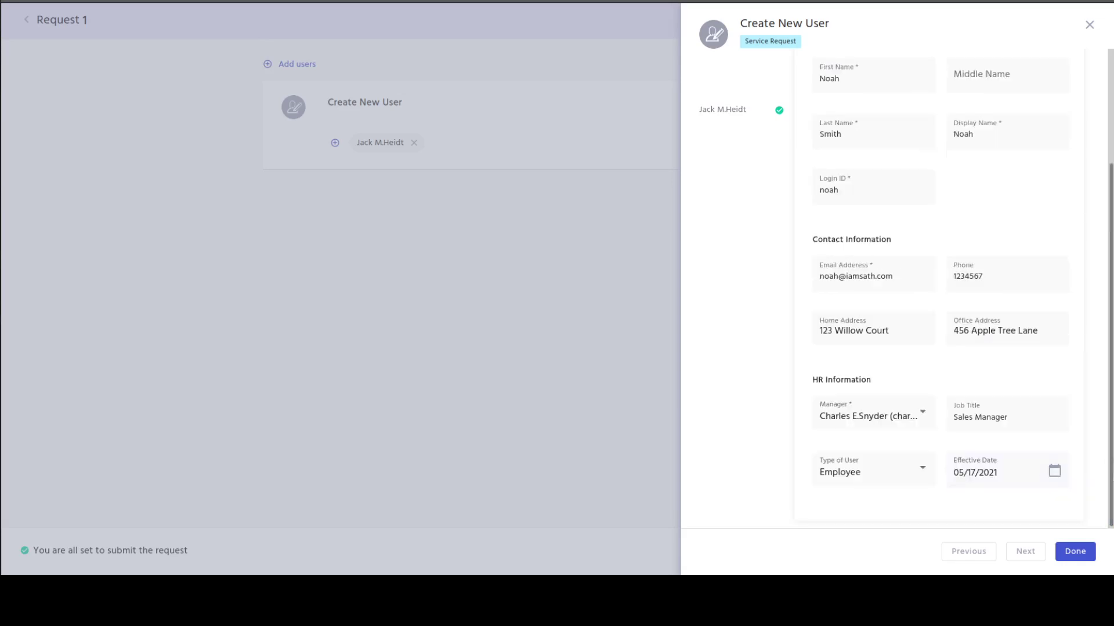
{"action": "scroll", "coordinate": [1110, 483], "scroll_direction": "up", "scroll_amount": 3}
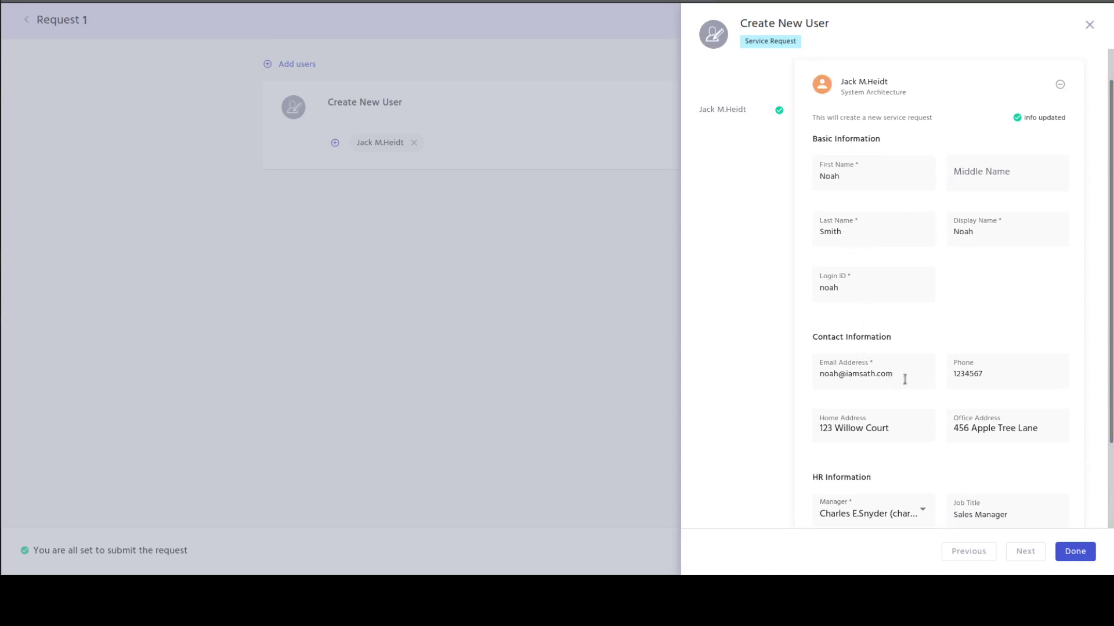
{"action": "scroll", "coordinate": [1110, 303], "scroll_direction": "down", "scroll_amount": 3}
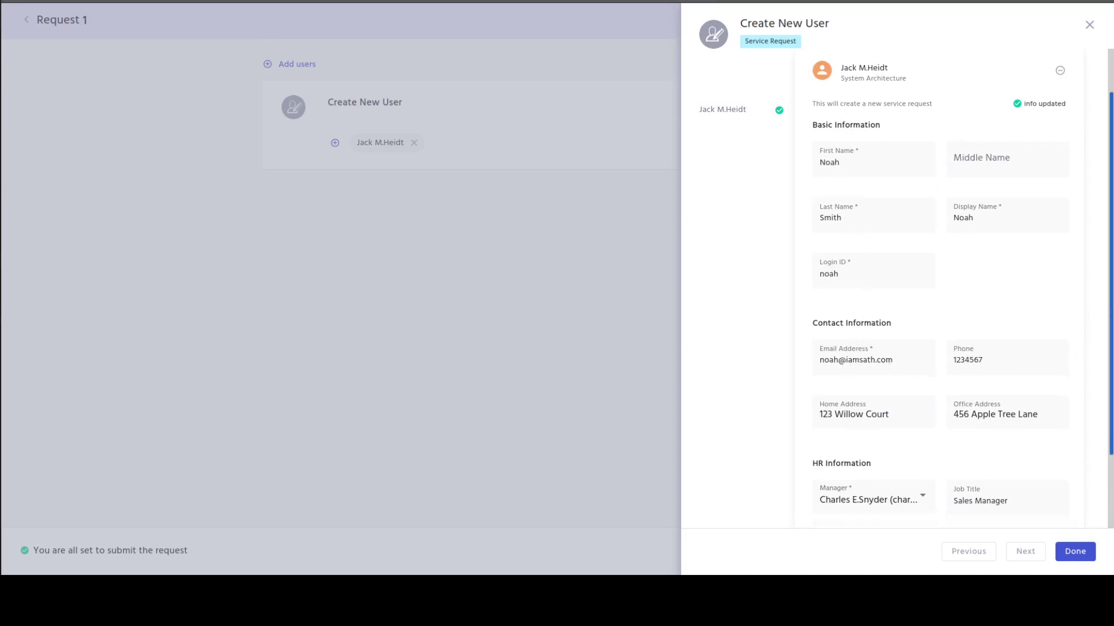
{"action": "left_click", "coordinate": [1083, 561]}
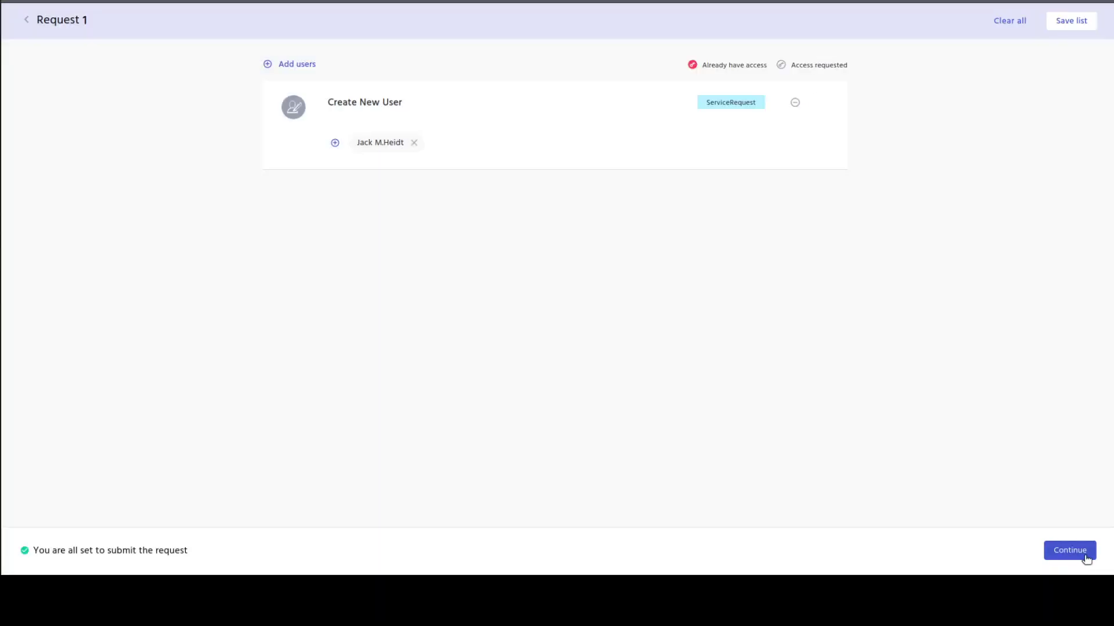
{"action": "left_click", "coordinate": [1085, 558]}
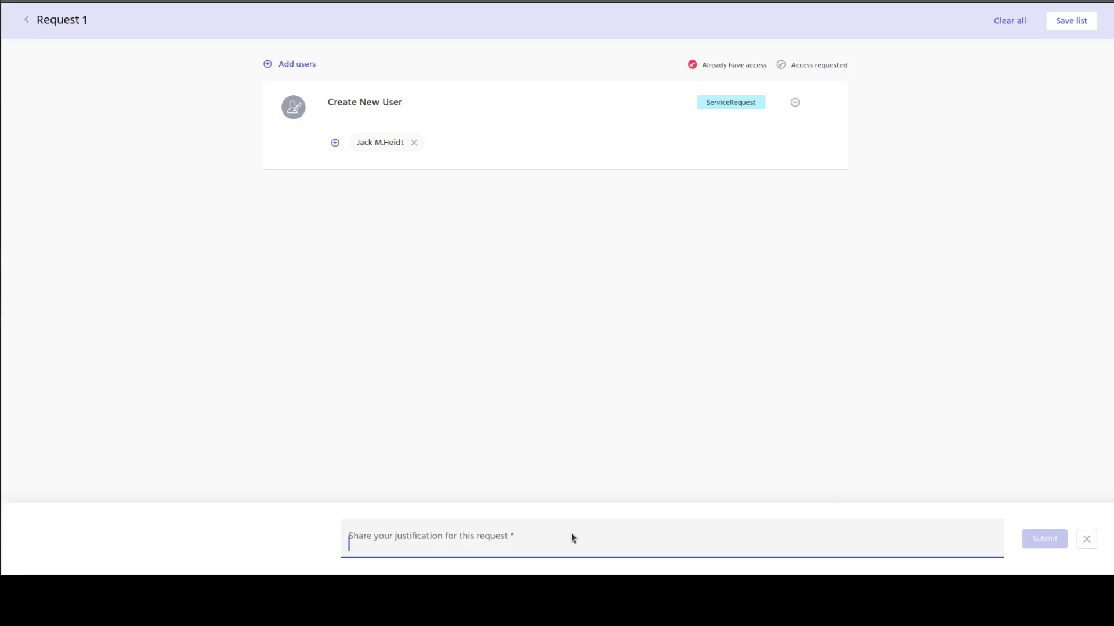
Write a justification naming the new user as Sales Manager from 05/17/2021 and submit.
{"action": "type", "text": "New User"}
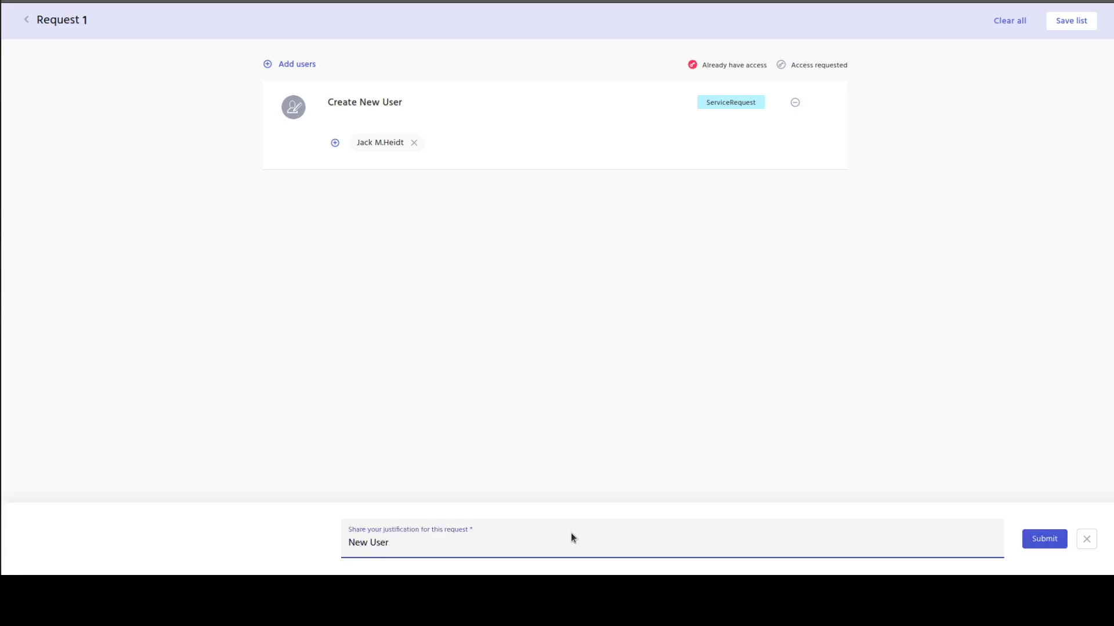
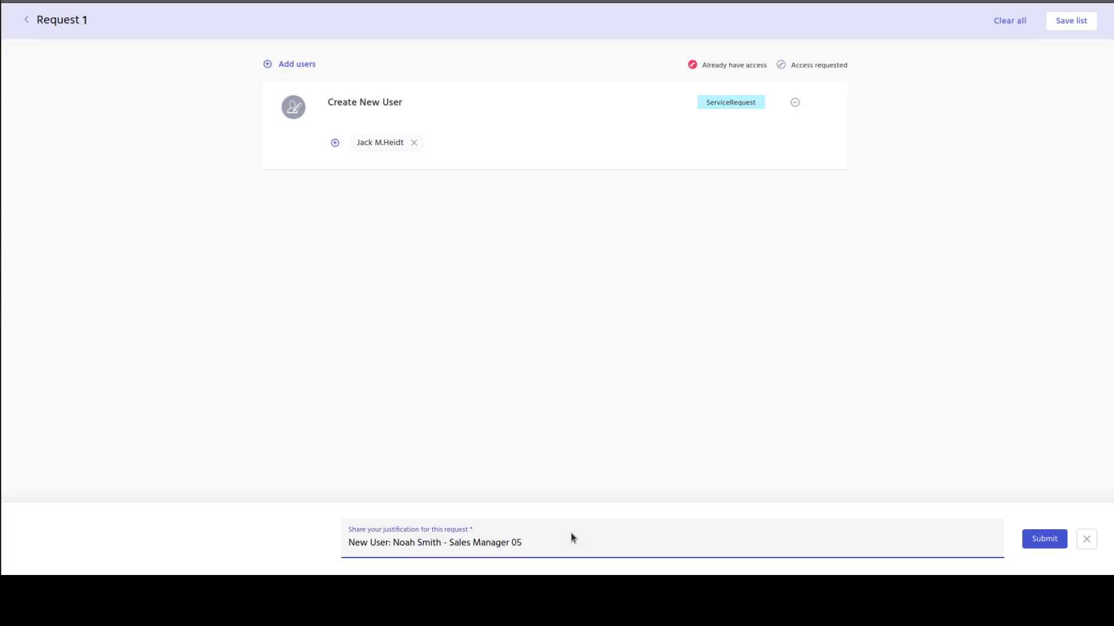
{"action": "type", "text": "/17/2021"}
{"action": "left_click_drag", "start_coordinate": [584, 542], "coordinate": [341, 540]}
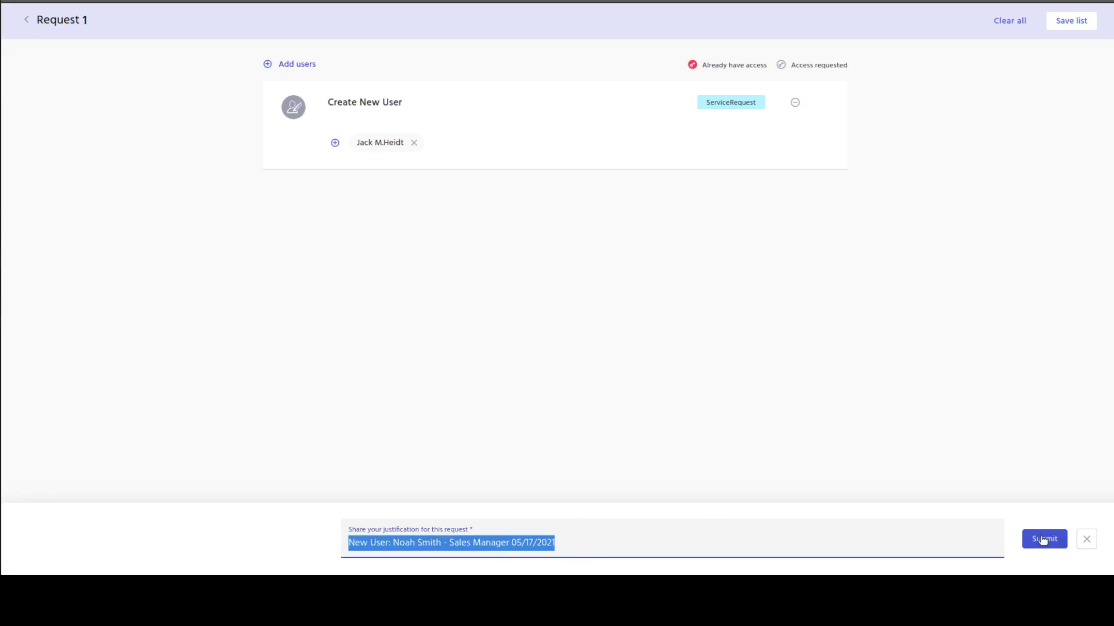
{"action": "left_click", "coordinate": [1041, 538]}
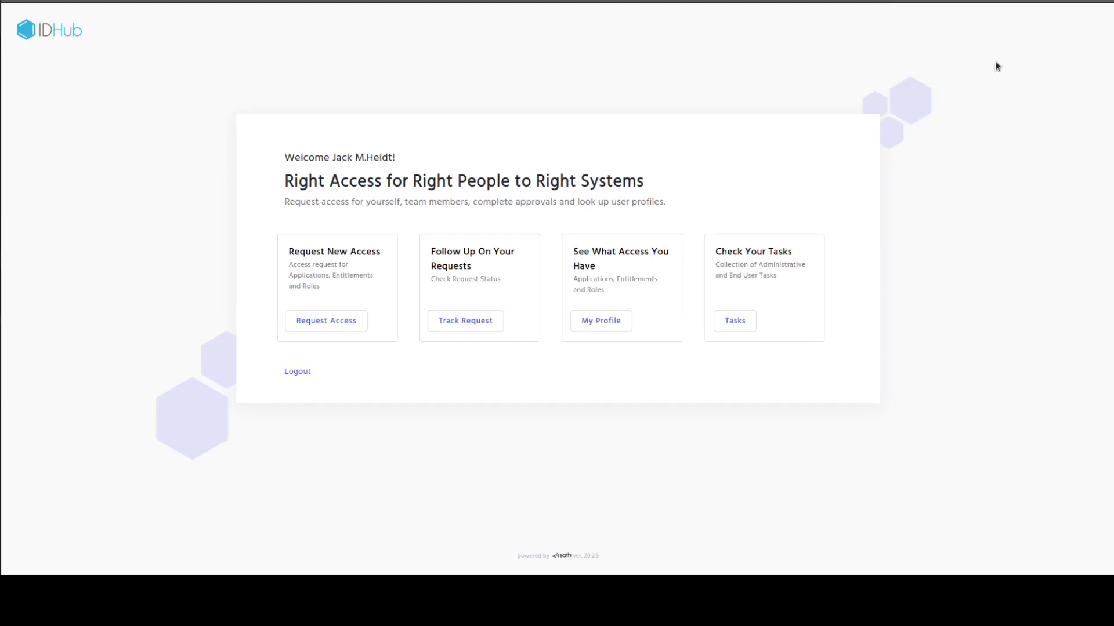
Open the Create New User request waiting for approval from Track Request.
{"action": "left_click", "coordinate": [462, 321]}
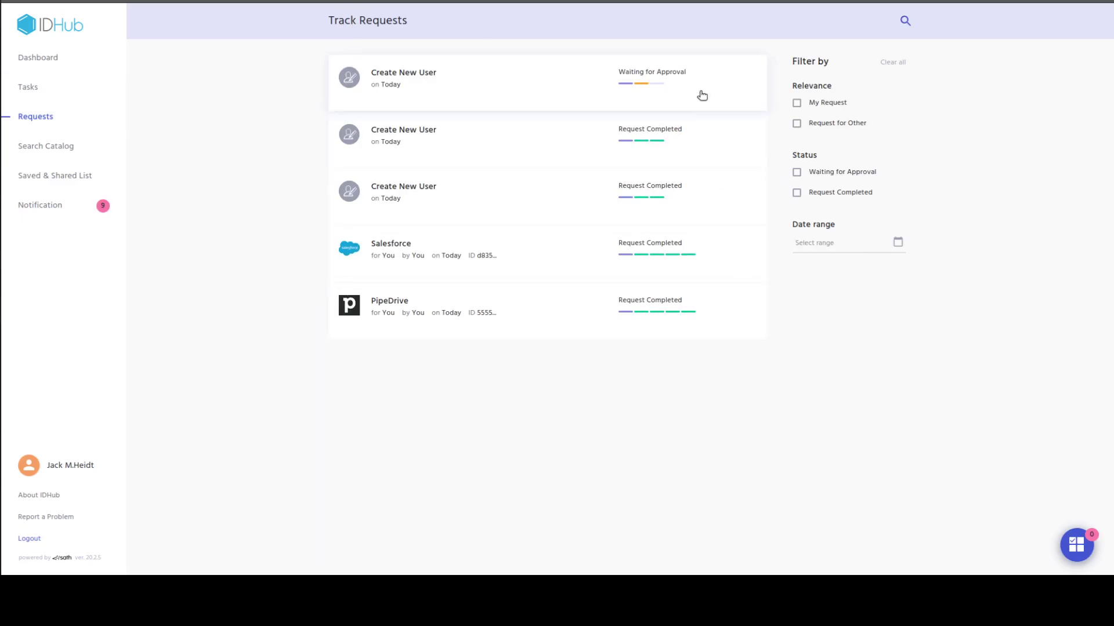
{"action": "left_click", "coordinate": [414, 104]}
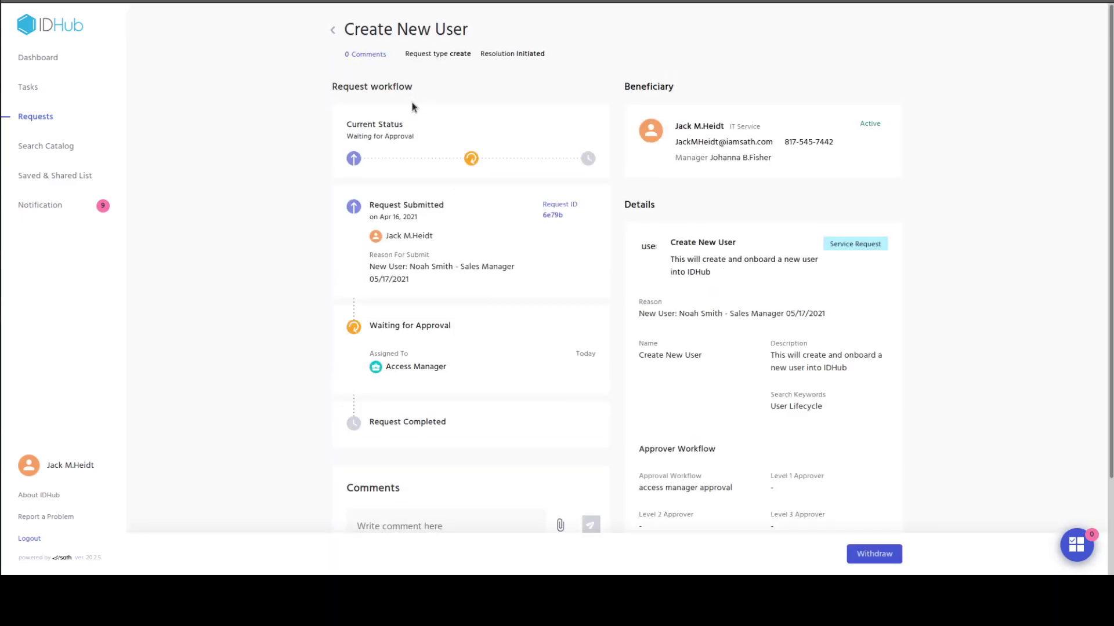
{"action": "left_click_drag", "start_coordinate": [352, 127], "coordinate": [427, 137]}
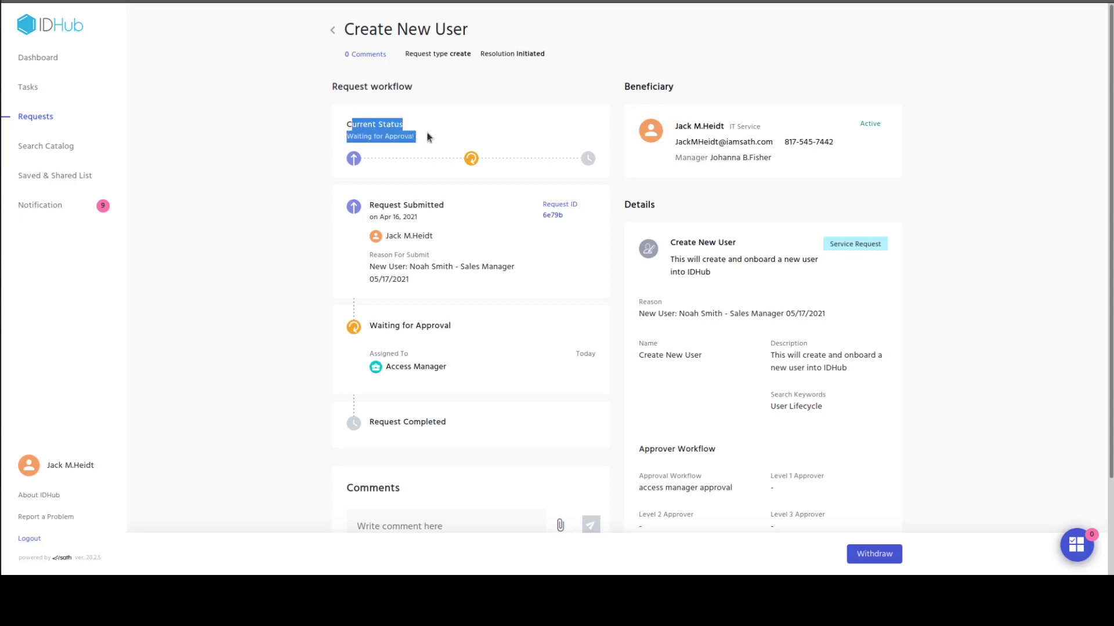
{"action": "left_click_drag", "start_coordinate": [456, 369], "coordinate": [349, 322]}
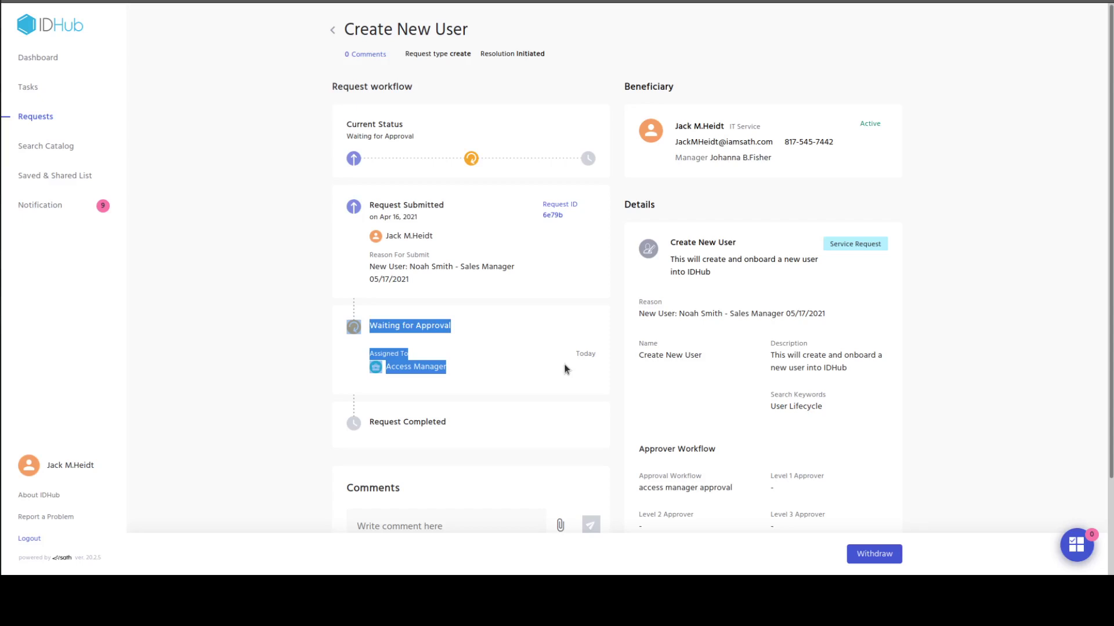
{"action": "left_click", "coordinate": [659, 243]}
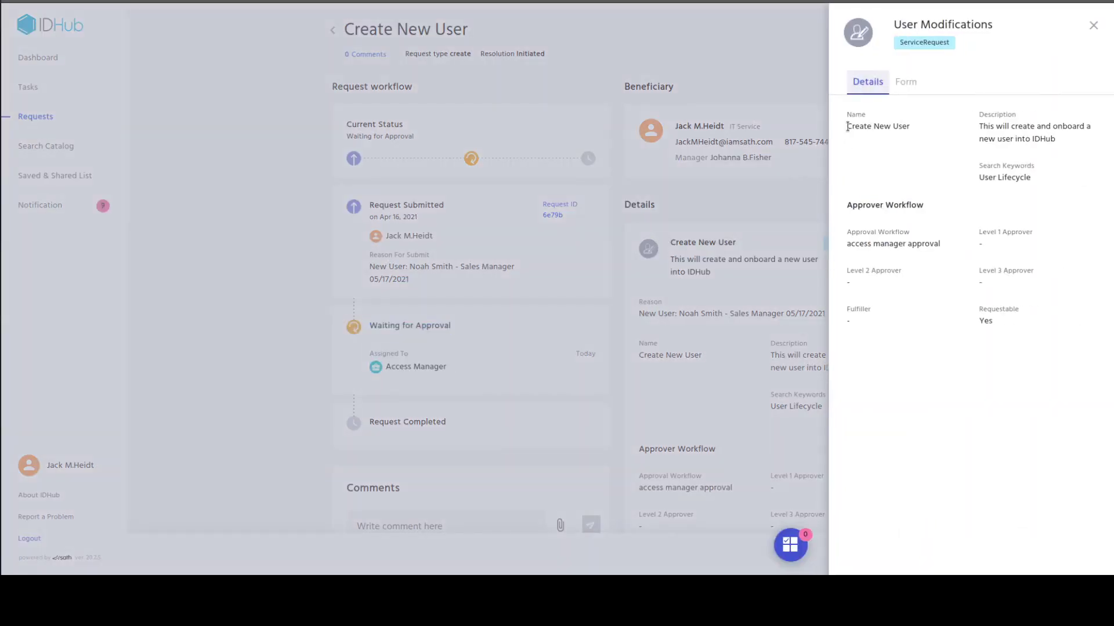
{"action": "left_click_drag", "start_coordinate": [847, 127], "coordinate": [935, 315]}
{"action": "left_click", "coordinate": [941, 270]}
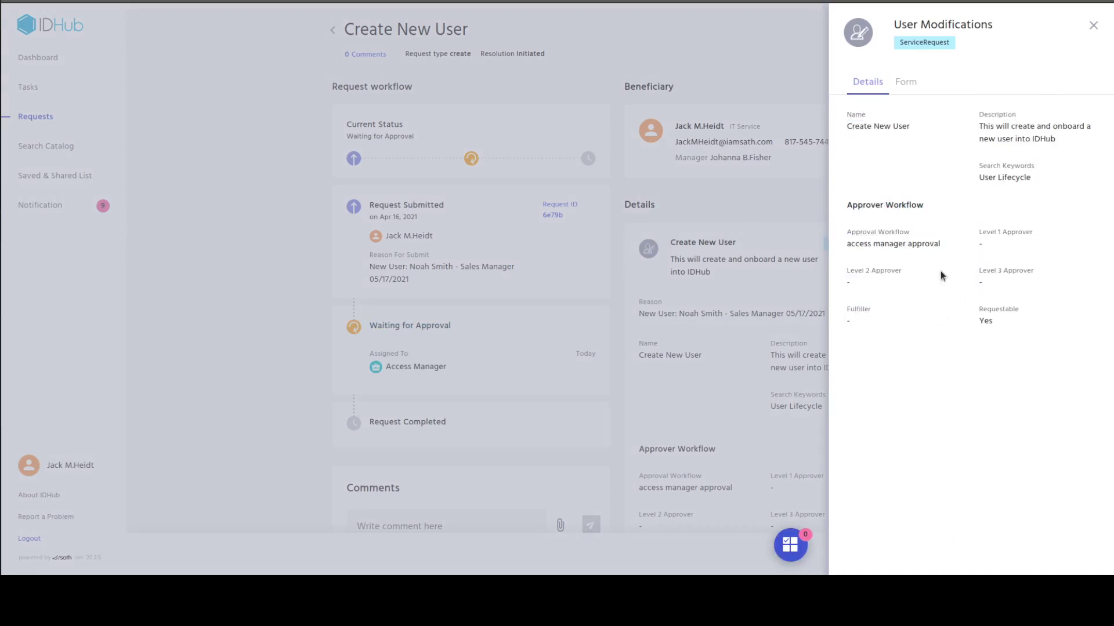
{"action": "left_click_drag", "start_coordinate": [848, 234], "coordinate": [1039, 290]}
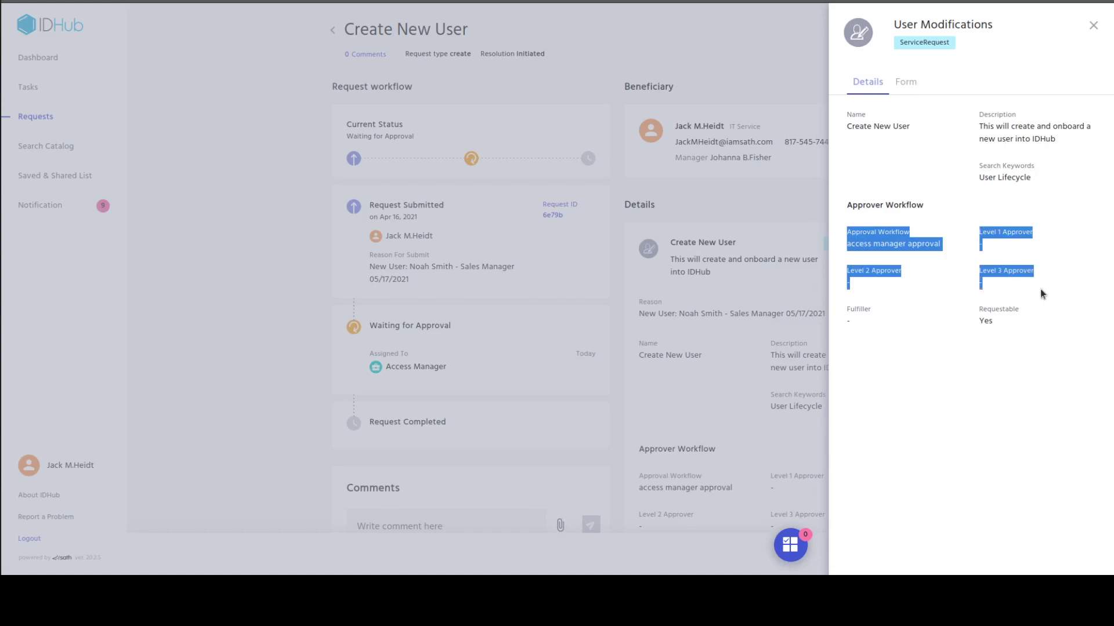
{"action": "left_click", "coordinate": [1040, 290]}
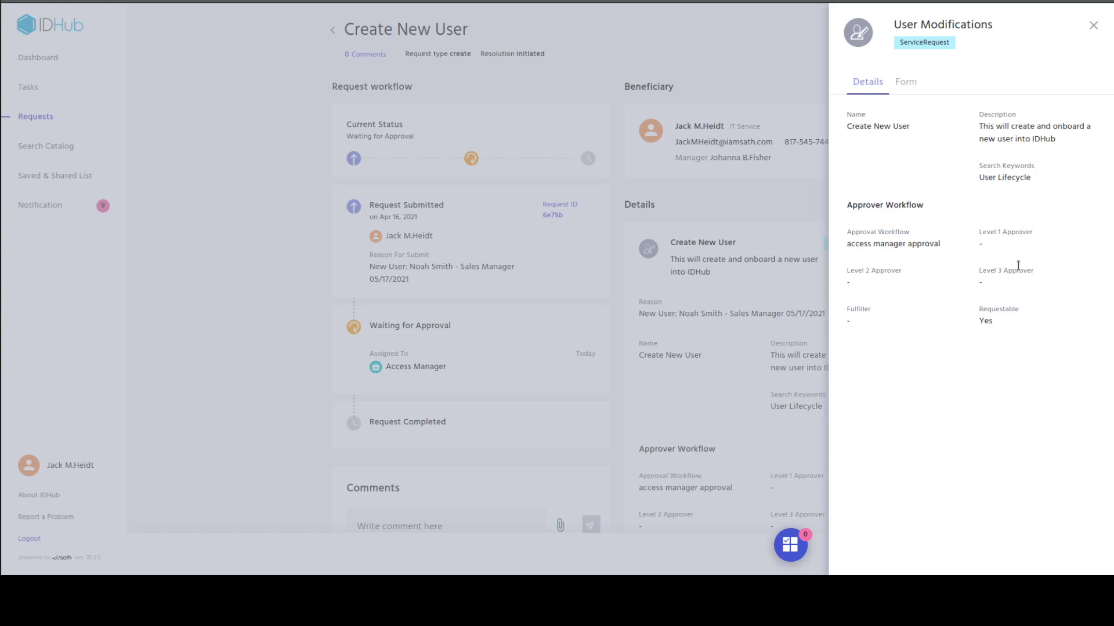
{"action": "left_click", "coordinate": [916, 87]}
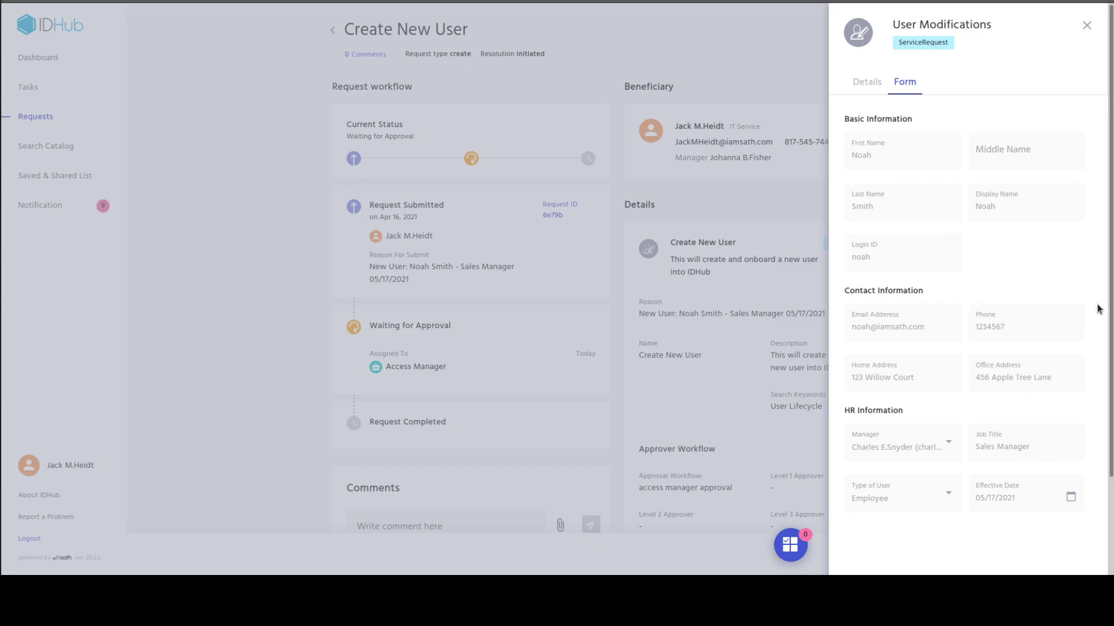
{"action": "scroll", "coordinate": [1101, 410], "scroll_direction": "down", "scroll_amount": 2}
{"action": "scroll", "coordinate": [1103, 365], "scroll_direction": "up", "scroll_amount": 2}
{"action": "left_click", "coordinate": [1087, 29]}
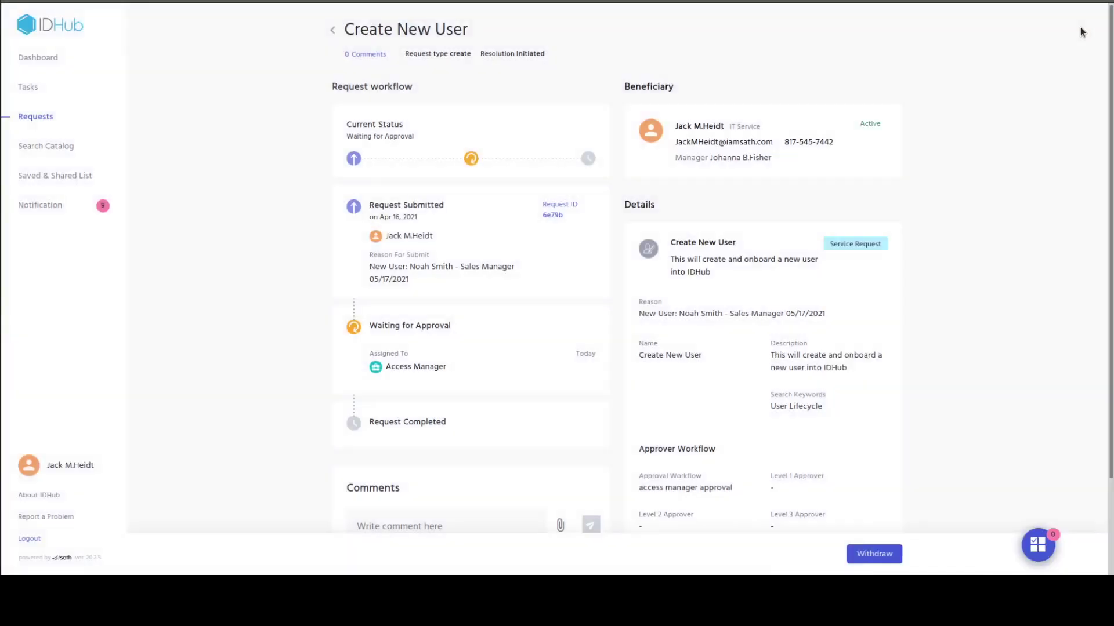
Sign out and sign back in with a different saved account.
{"action": "left_click", "coordinate": [38, 544]}
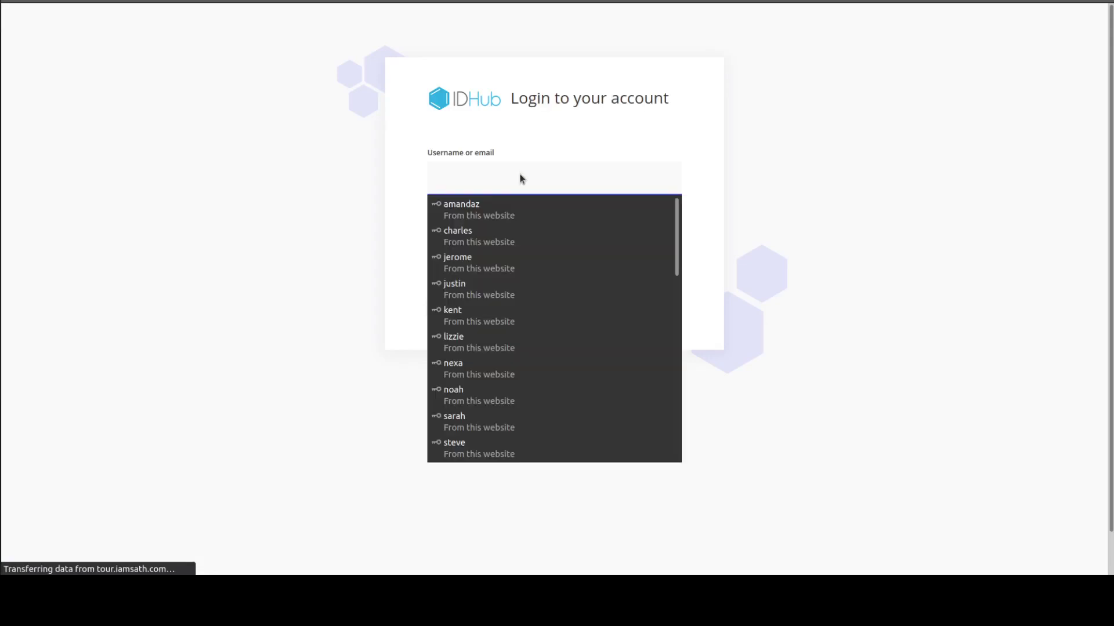
{"action": "key", "text": "Down"}
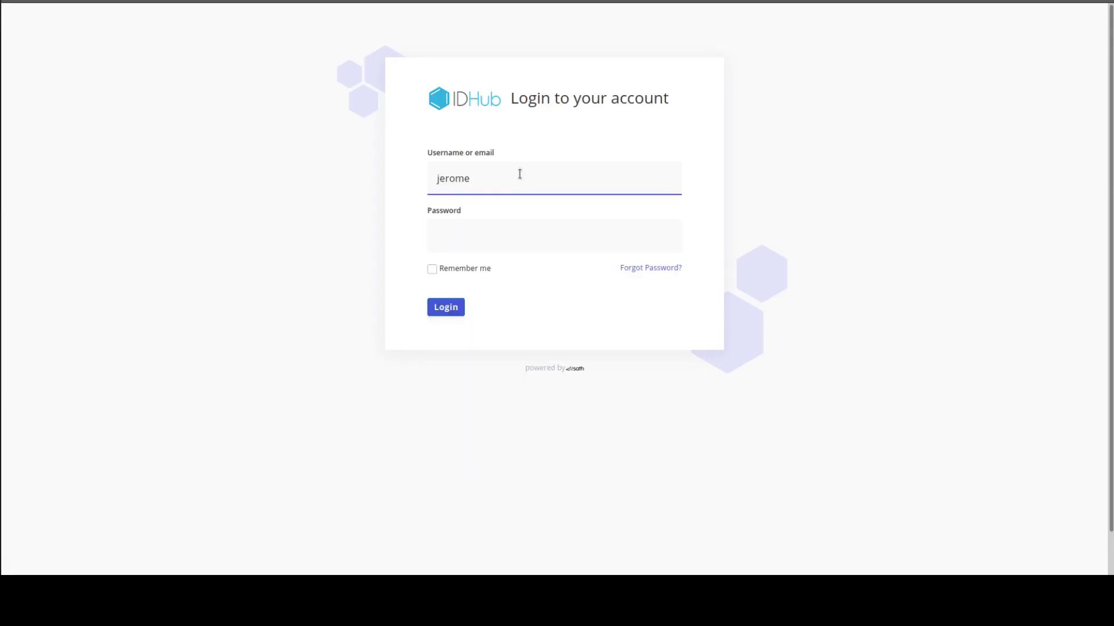
{"action": "left_click", "coordinate": [492, 209]}
{"action": "left_click", "coordinate": [450, 312]}
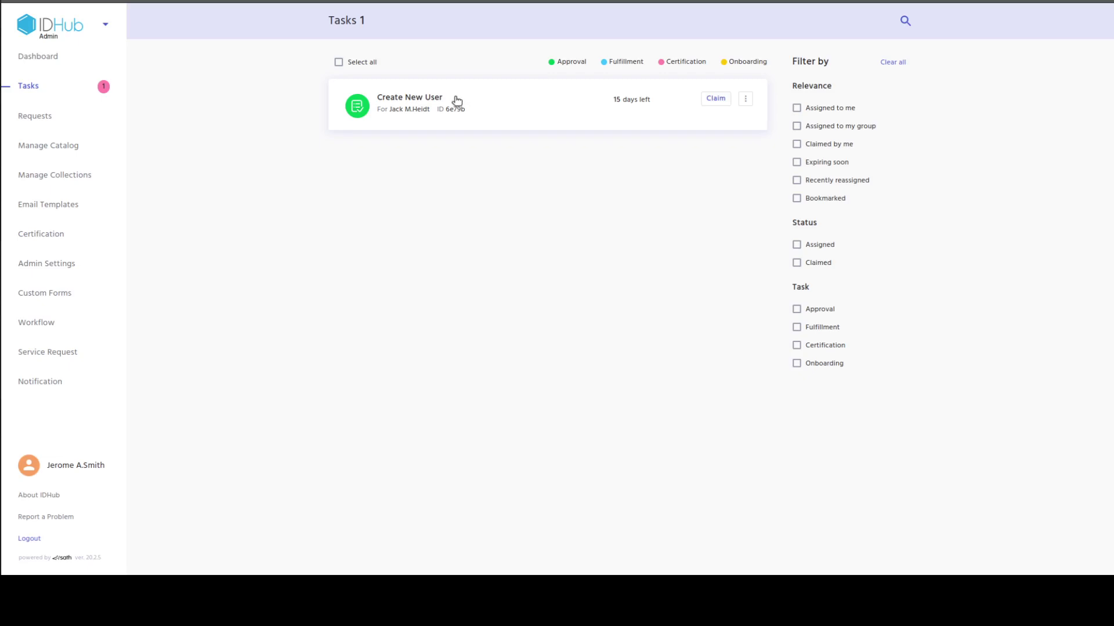
Open the Create New User task, review its Form tab, and view the requester's user details.
{"action": "left_click", "coordinate": [761, 137]}
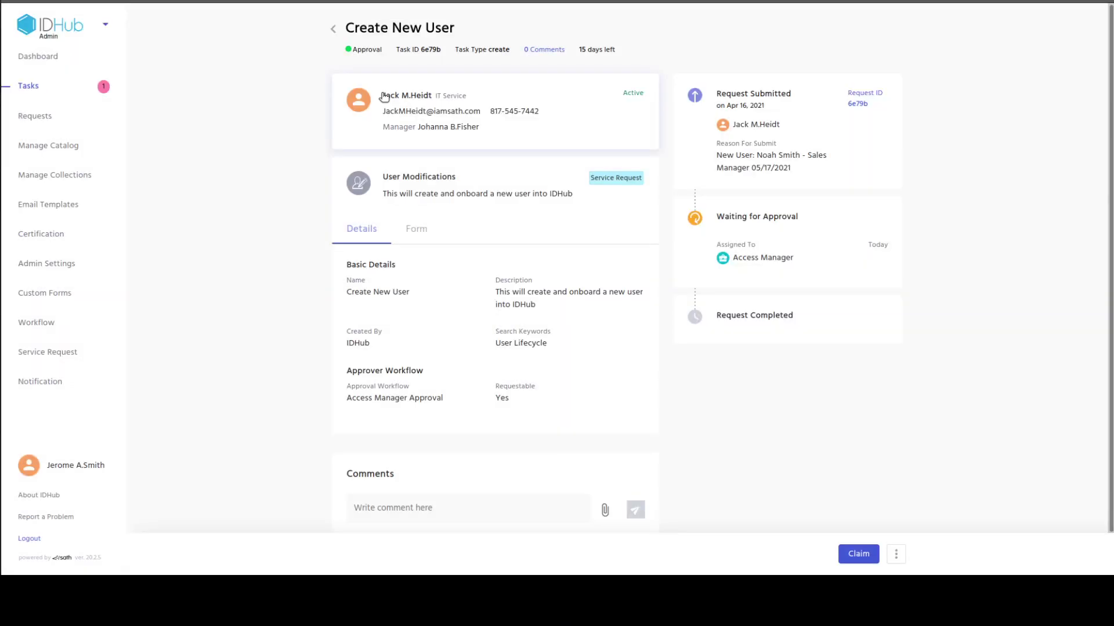
{"action": "left_click_drag", "start_coordinate": [383, 97], "coordinate": [491, 132]}
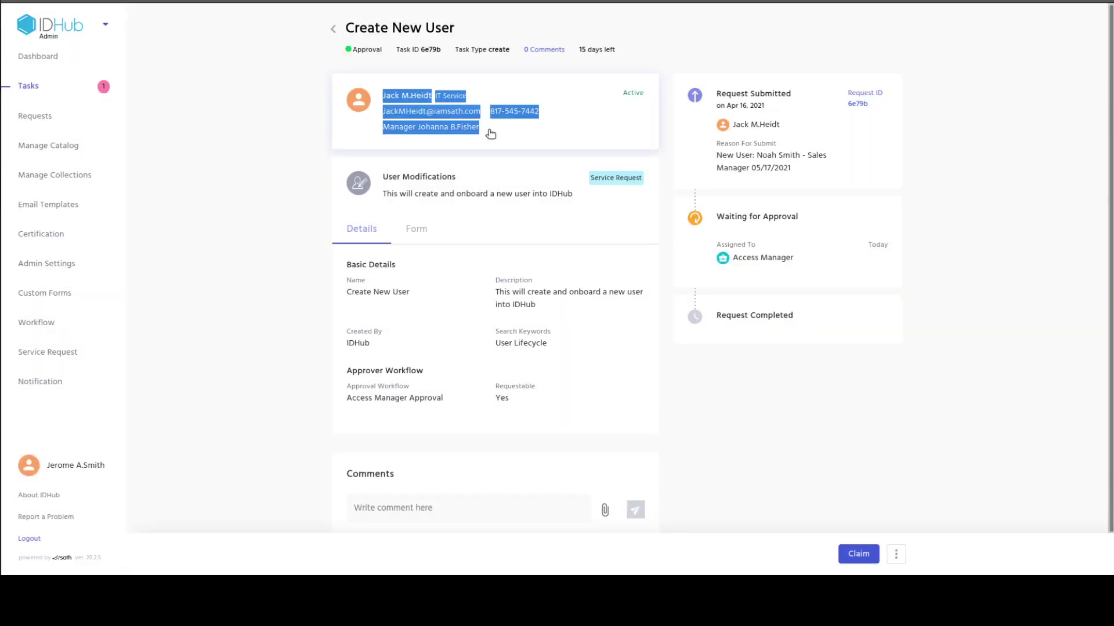
{"action": "left_click", "coordinate": [499, 140]}
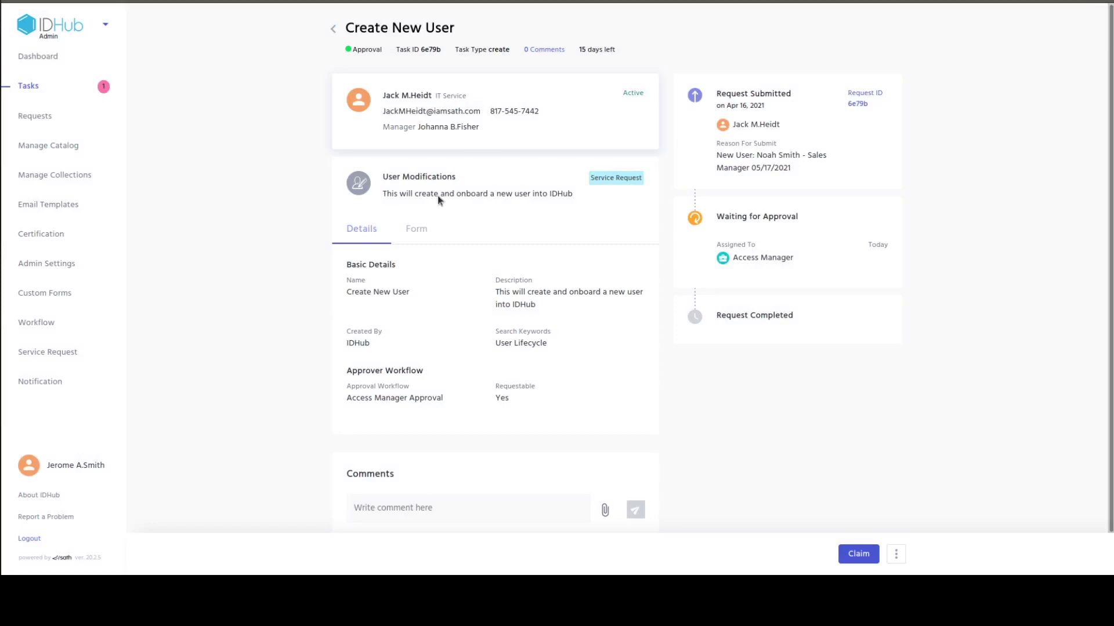
{"action": "left_click", "coordinate": [419, 229]}
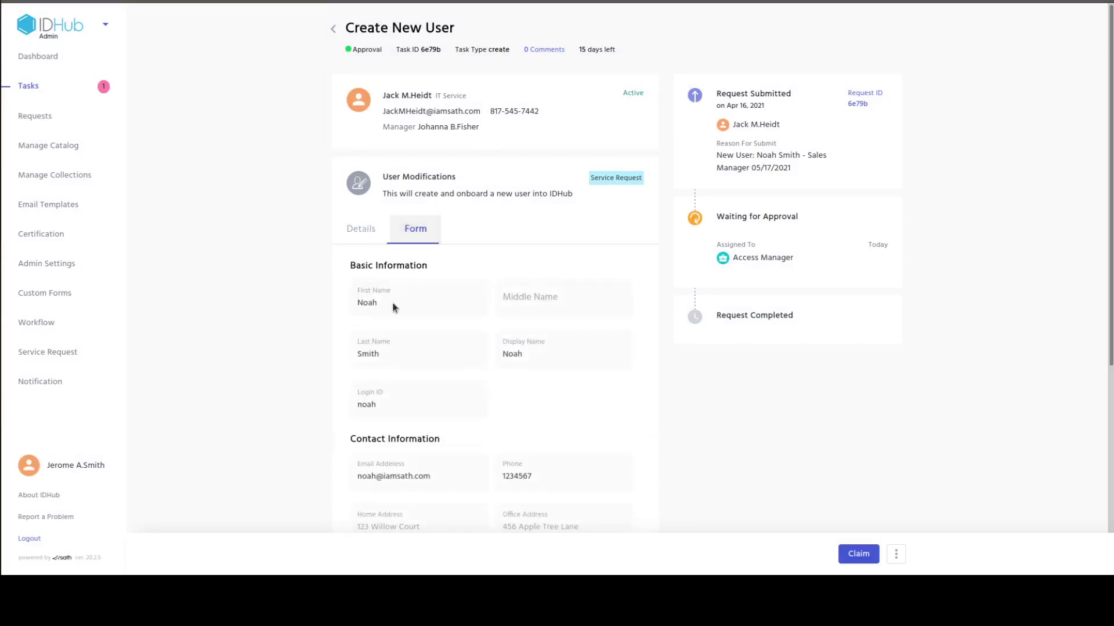
{"action": "scroll", "coordinate": [580, 374], "scroll_direction": "down", "scroll_amount": 5}
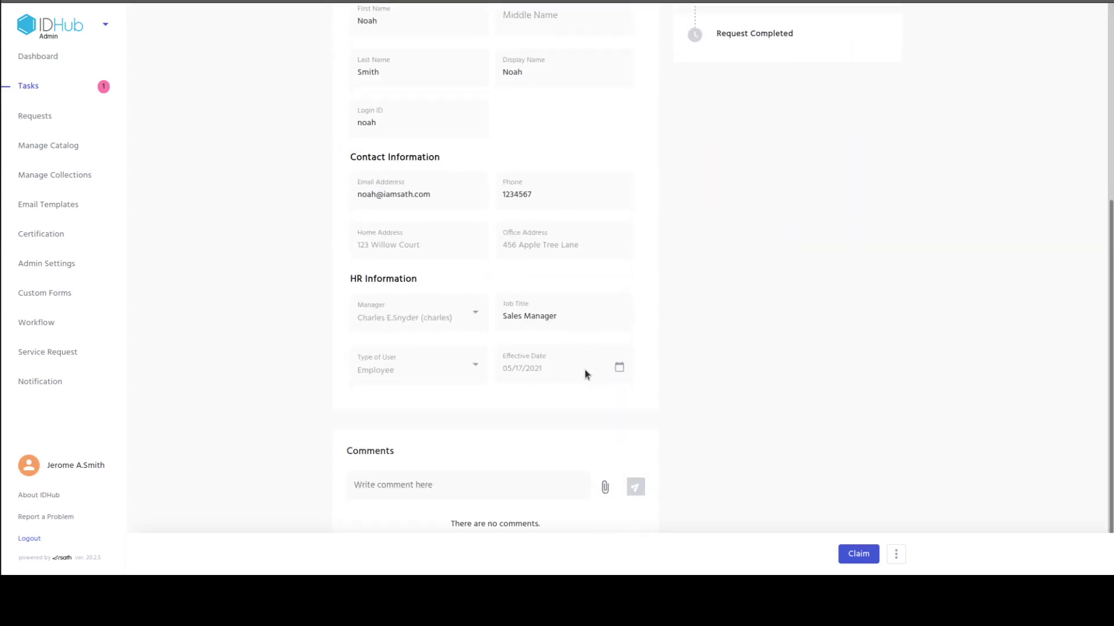
{"action": "scroll", "coordinate": [584, 365], "scroll_direction": "up", "scroll_amount": 4}
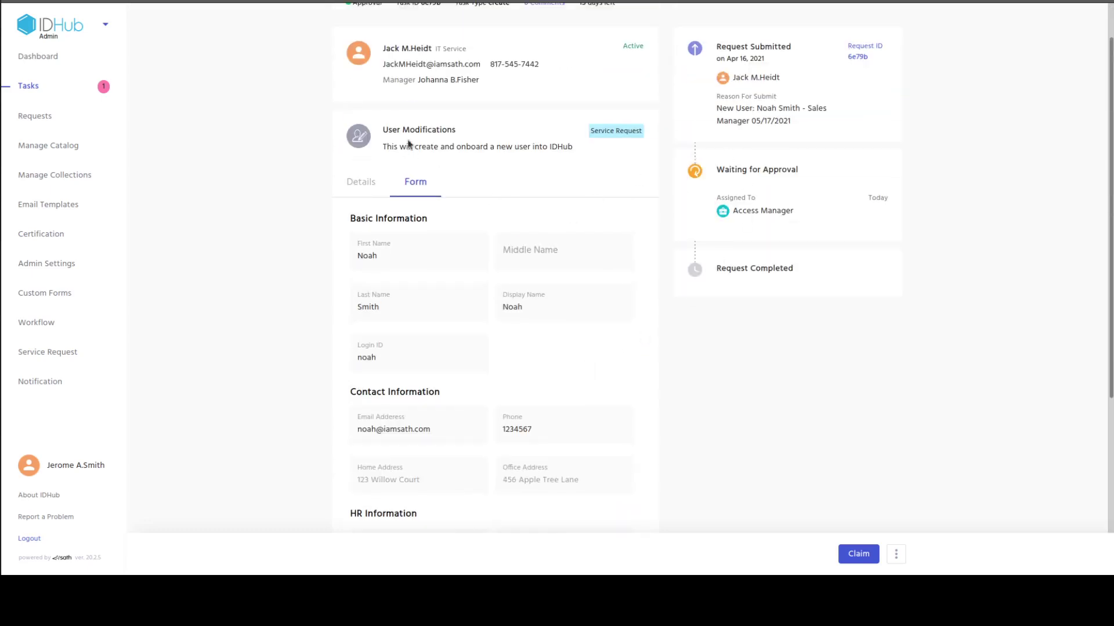
{"action": "scroll", "coordinate": [455, 127], "scroll_direction": "up", "scroll_amount": 1}
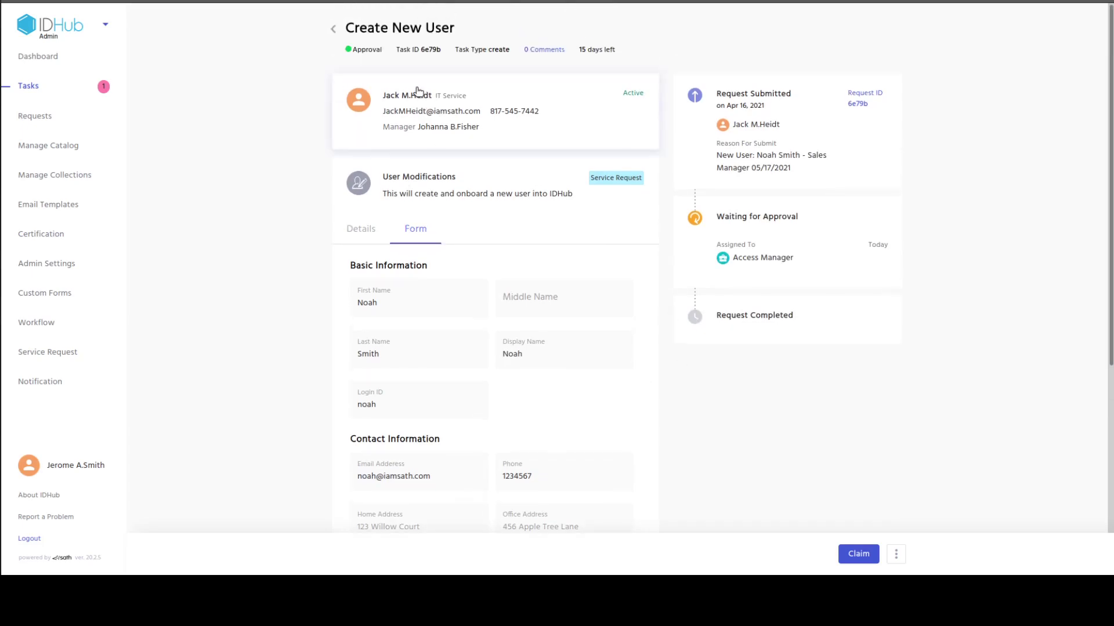
{"action": "left_click", "coordinate": [418, 95]}
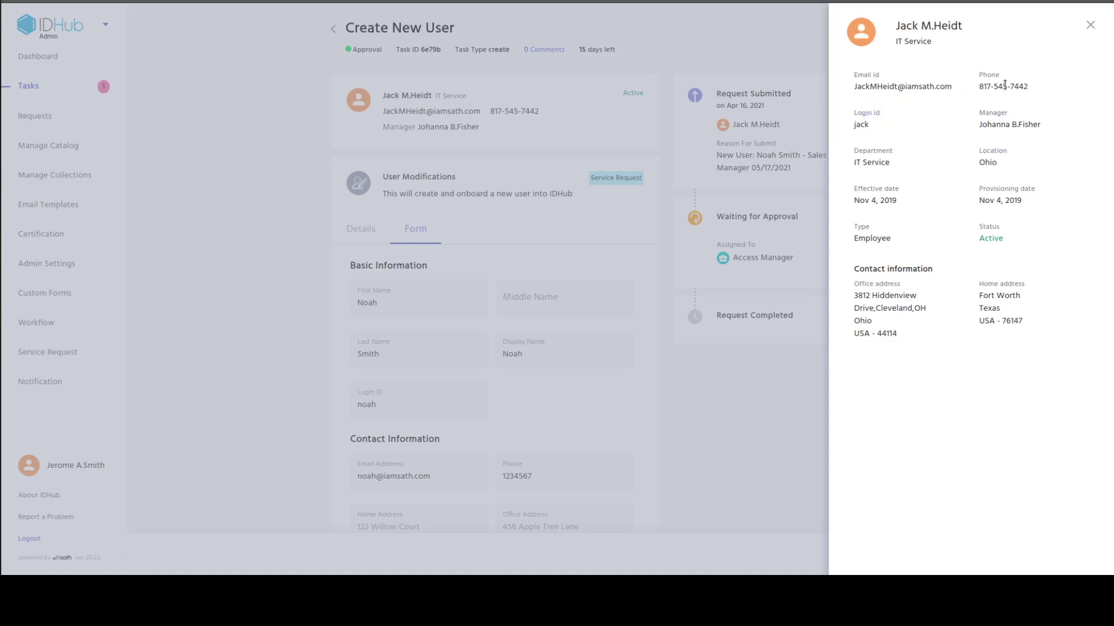
Claim the task with the pasted reason naming the Sales Manager hire and 05/17/2021.
{"action": "left_click", "coordinate": [1092, 28]}
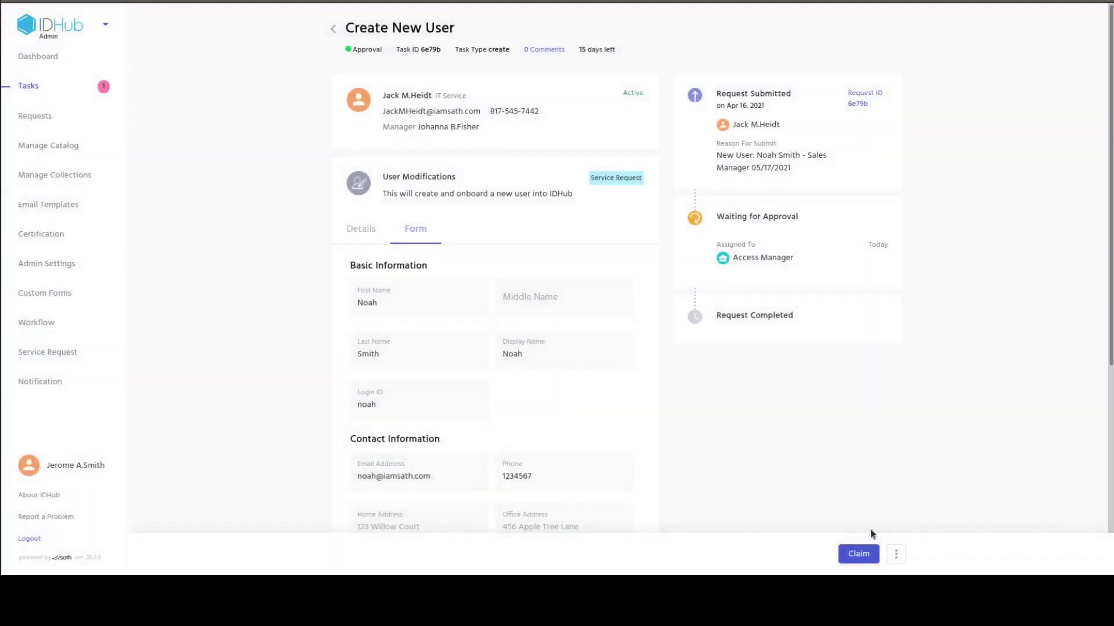
{"action": "left_click", "coordinate": [852, 555]}
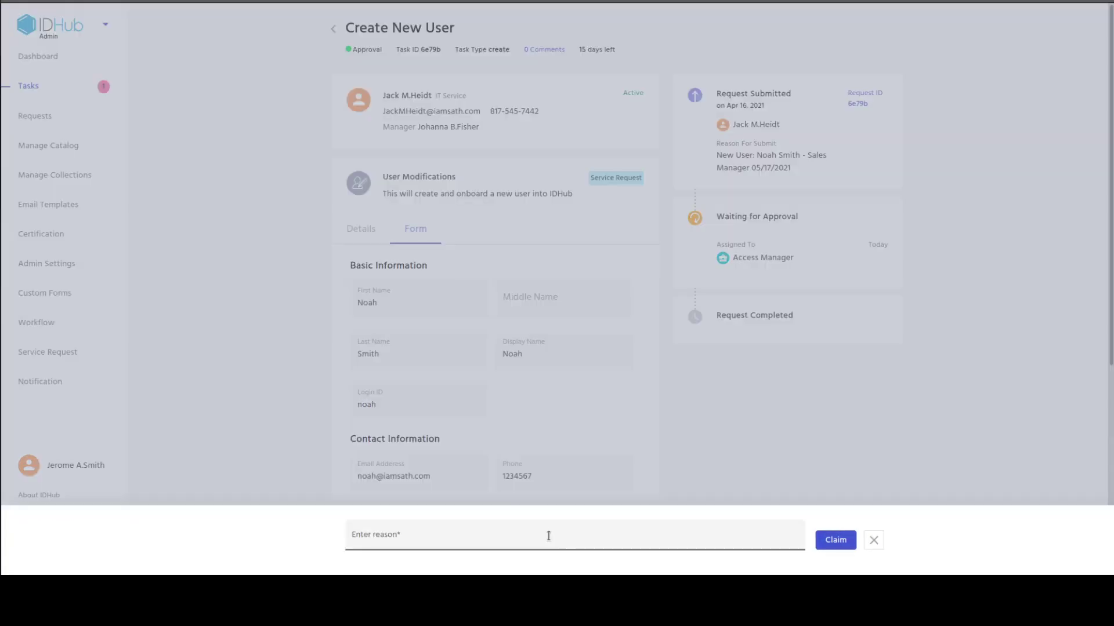
{"action": "left_click", "coordinate": [601, 536]}
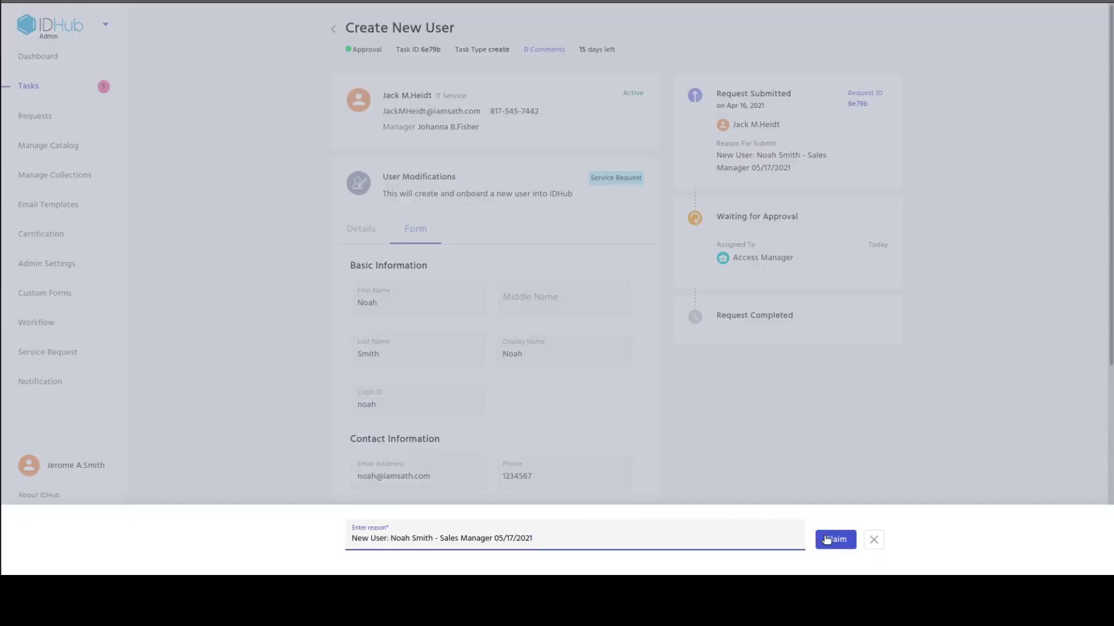
{"action": "left_click", "coordinate": [827, 539]}
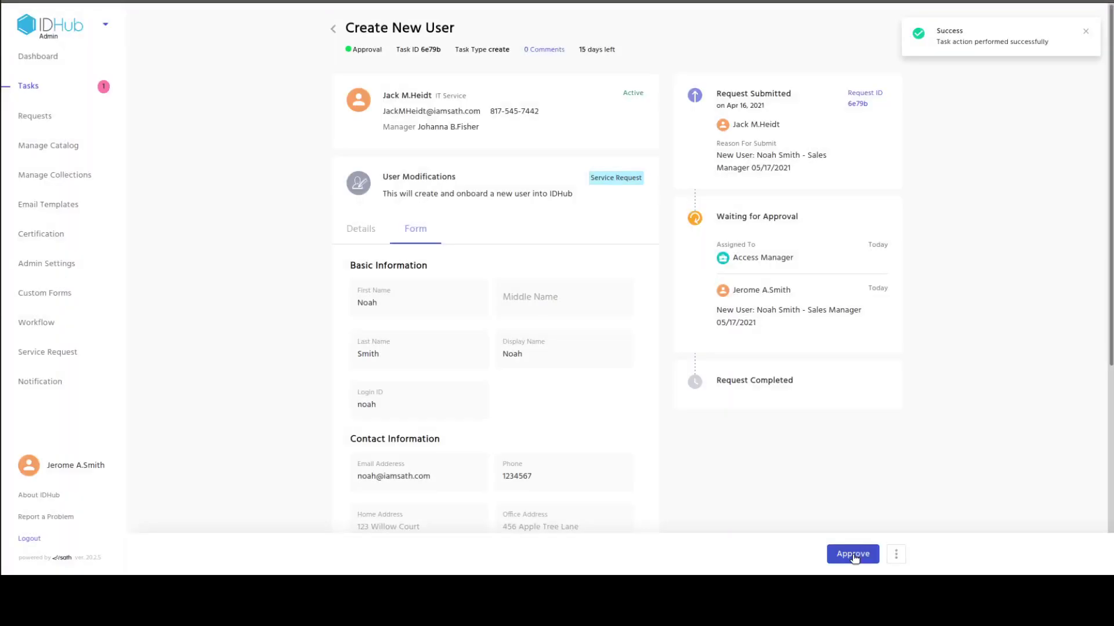
Approve the claimed task using the same pasted reason.
{"action": "left_click", "coordinate": [854, 555]}
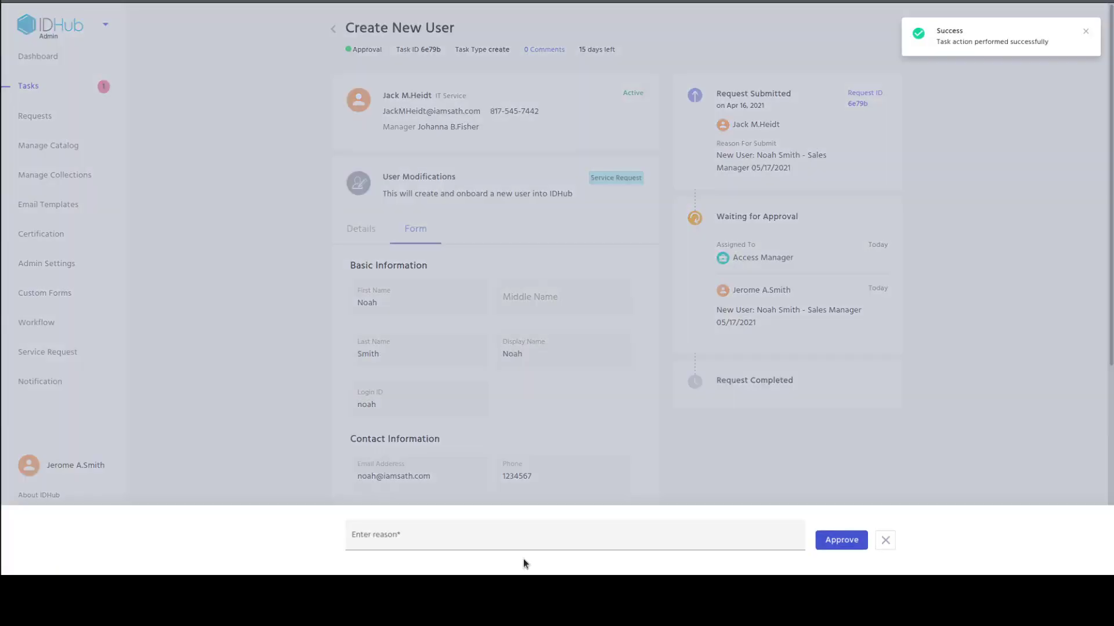
{"action": "left_click", "coordinate": [530, 541]}
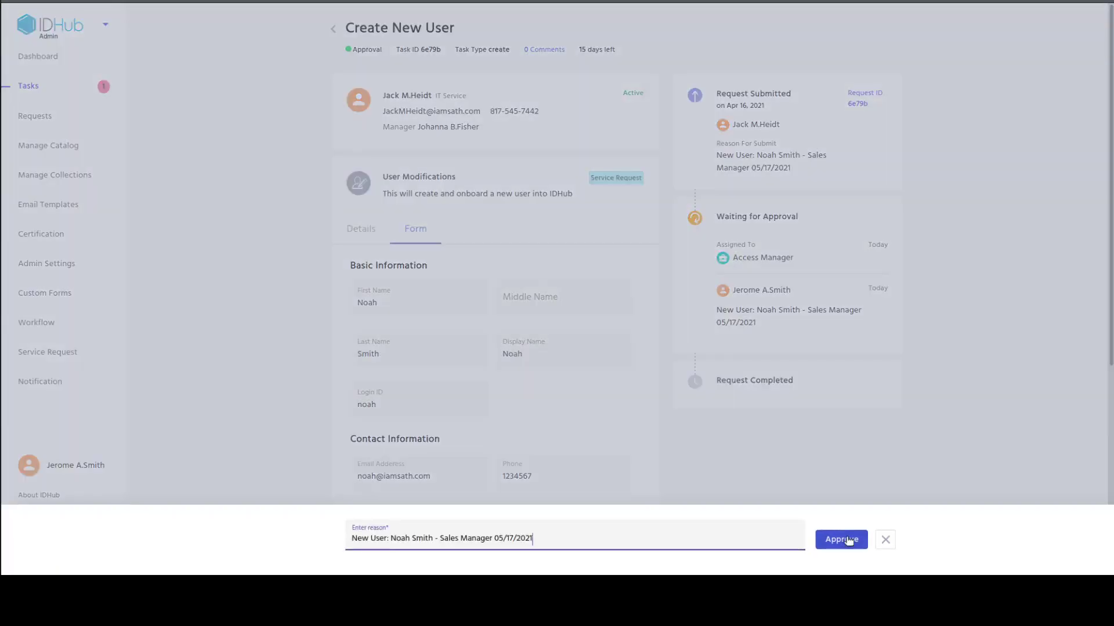
{"action": "left_click", "coordinate": [842, 539]}
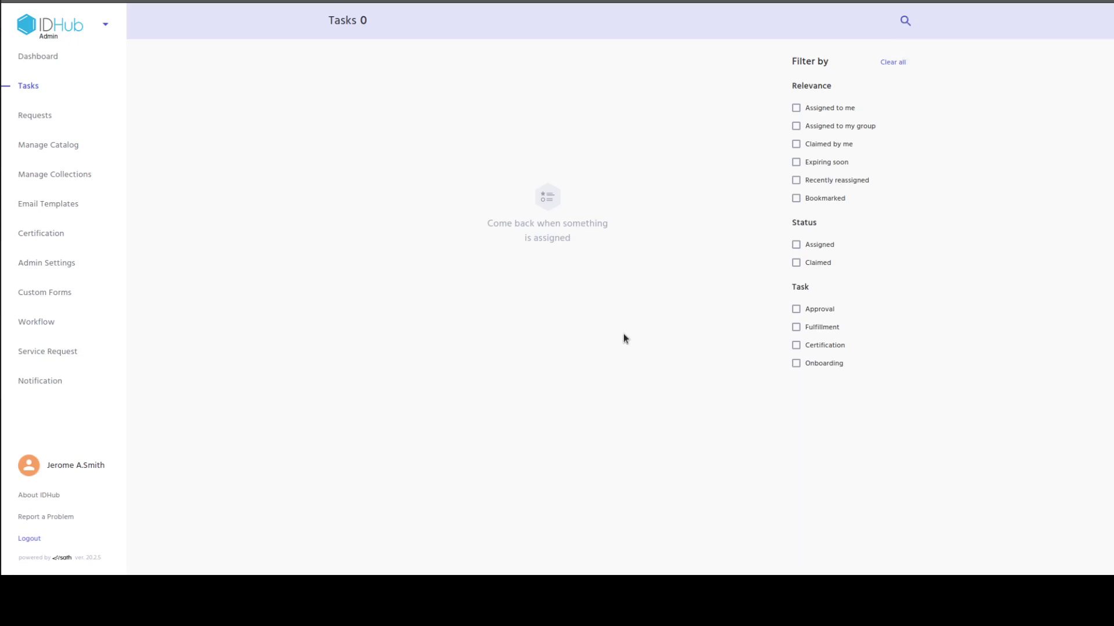
Log out of the admin account and sign back in with the requester's saved login.
{"action": "left_click", "coordinate": [45, 545]}
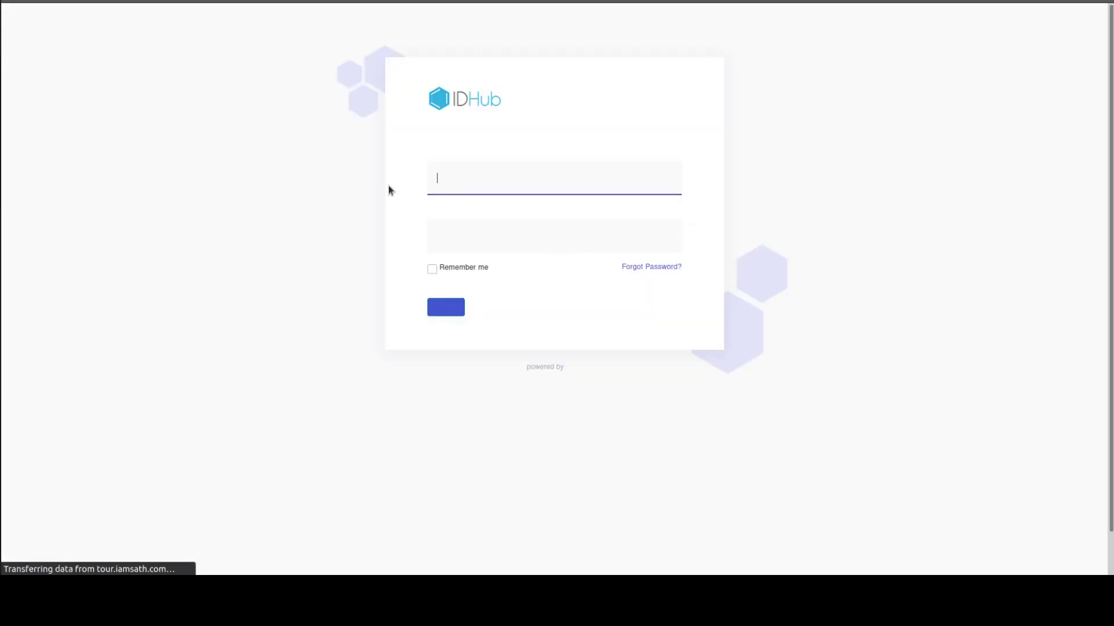
{"action": "left_click", "coordinate": [463, 177]}
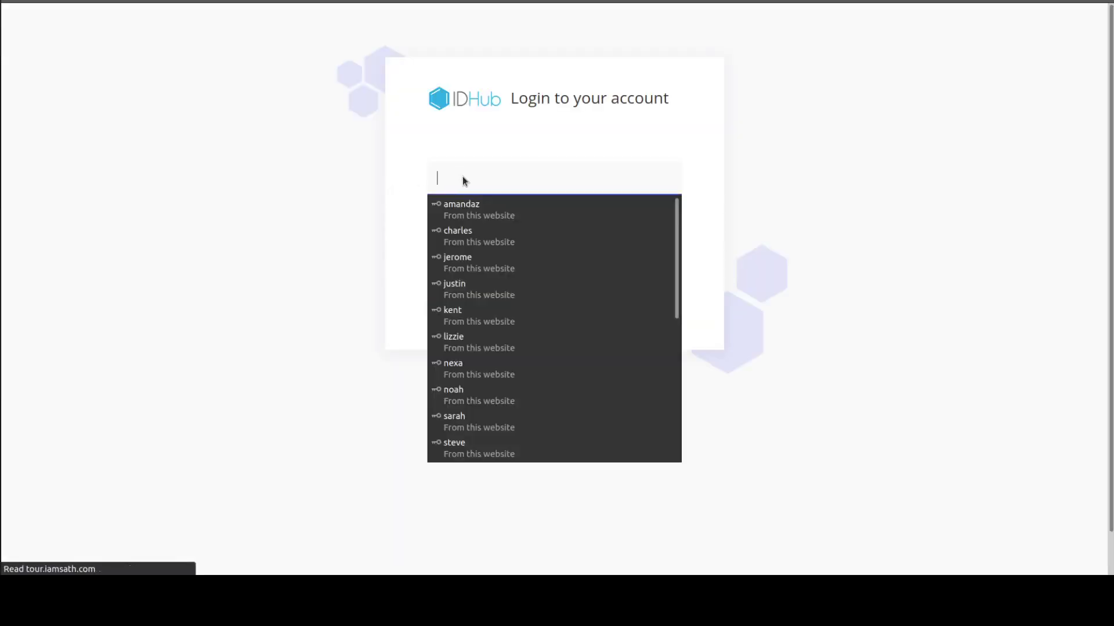
{"action": "type", "text": "jack"}
{"action": "left_click", "coordinate": [462, 206]}
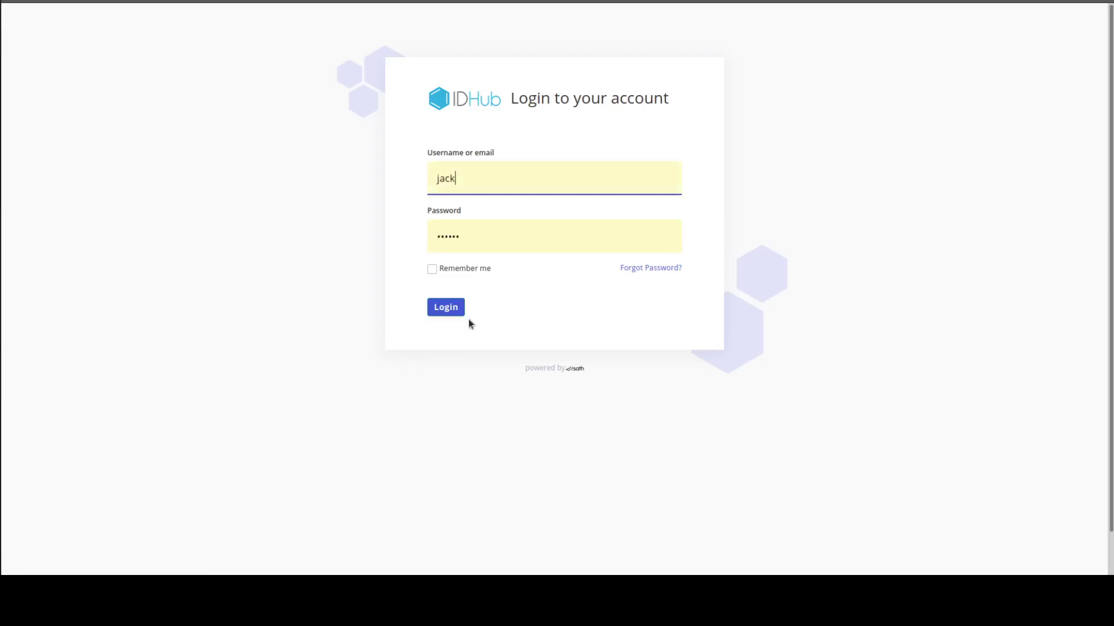
{"action": "left_click", "coordinate": [444, 307]}
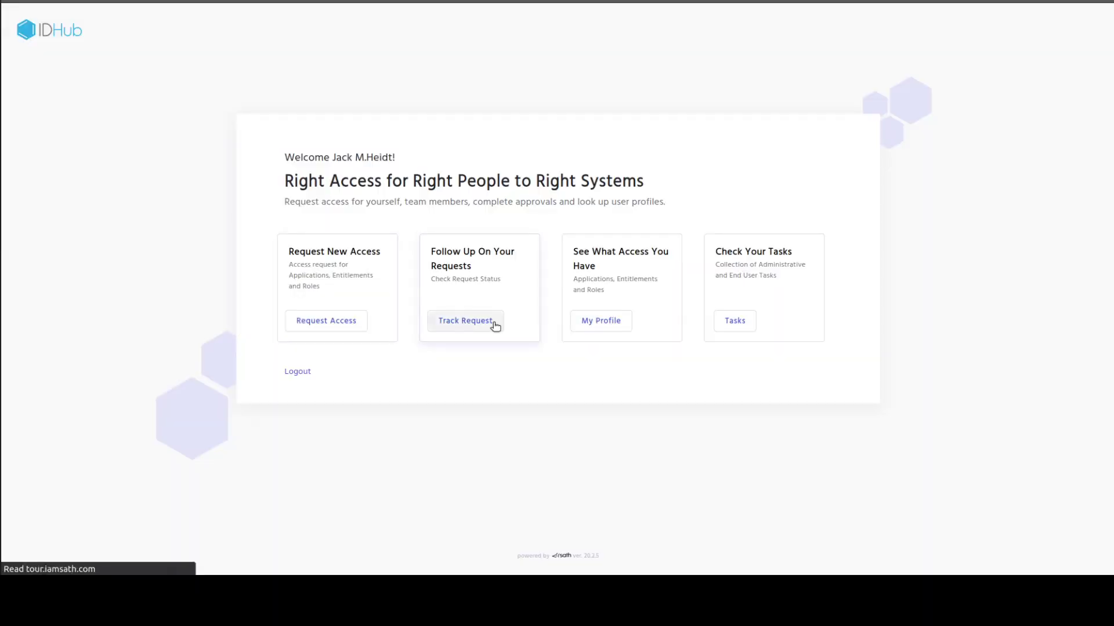
Open the requester's completed Create New User request and review its User Modifications history and Form.
{"action": "left_click", "coordinate": [465, 321]}
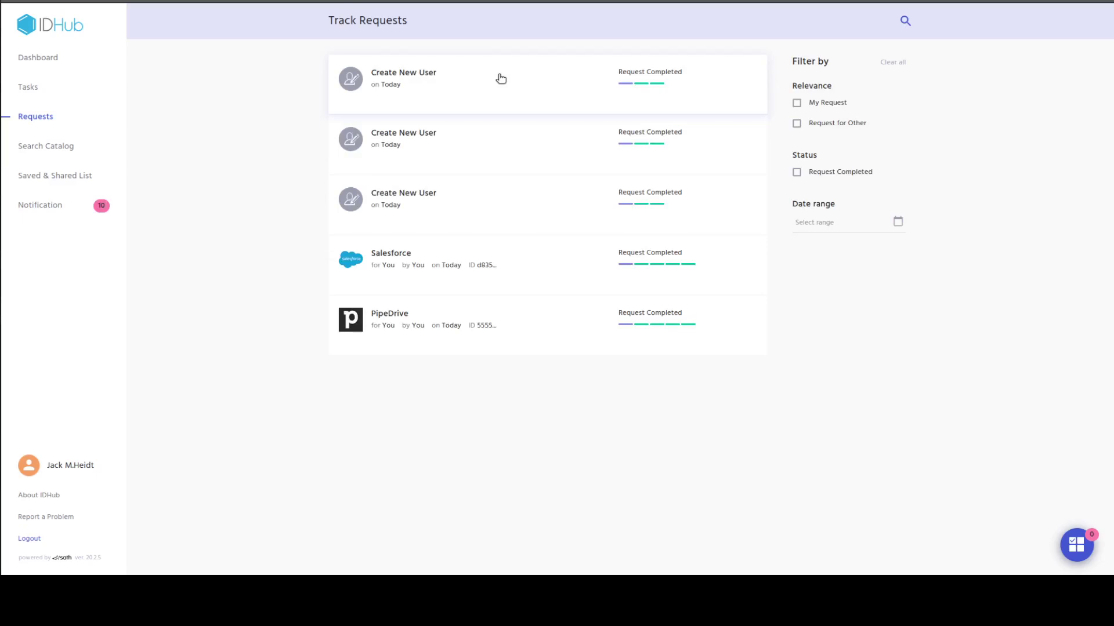
{"action": "left_click", "coordinate": [500, 78]}
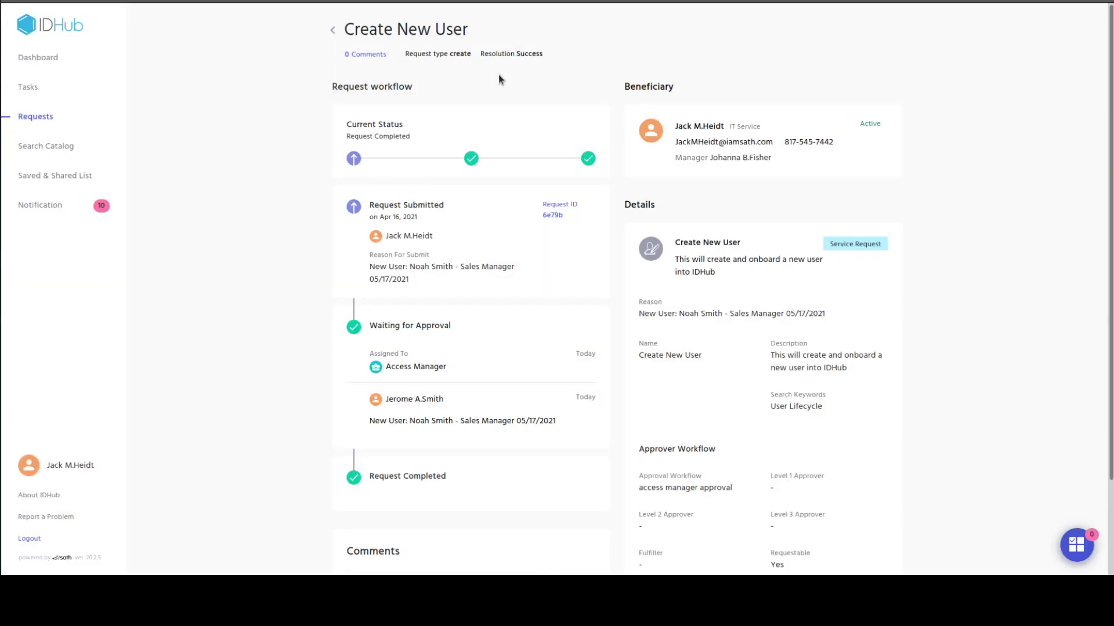
{"action": "left_click", "coordinate": [686, 252]}
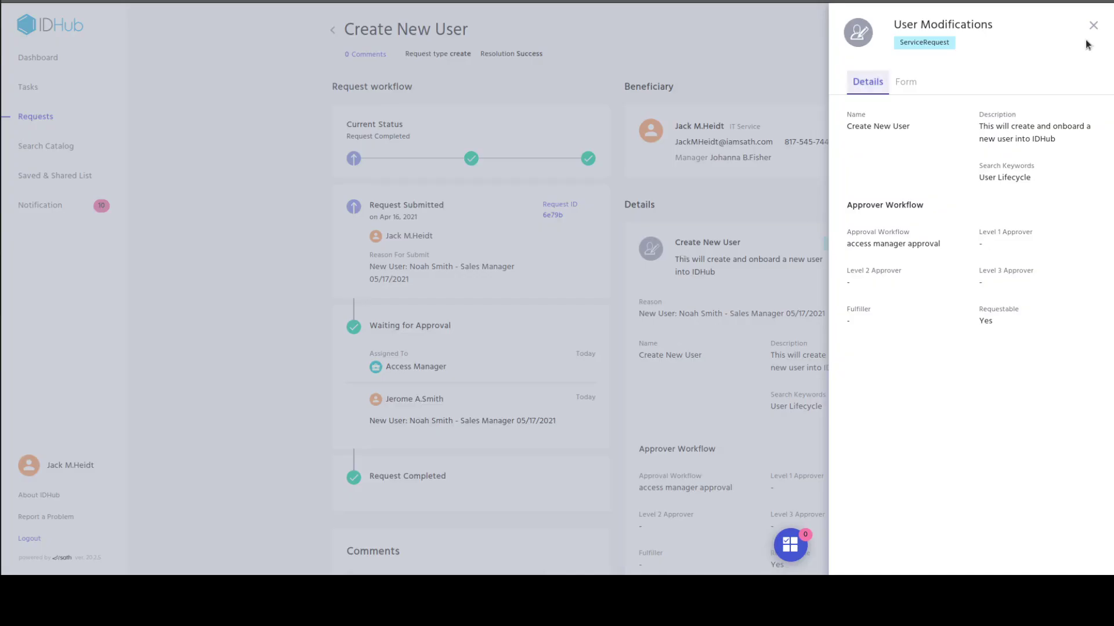
{"action": "left_click", "coordinate": [909, 82]}
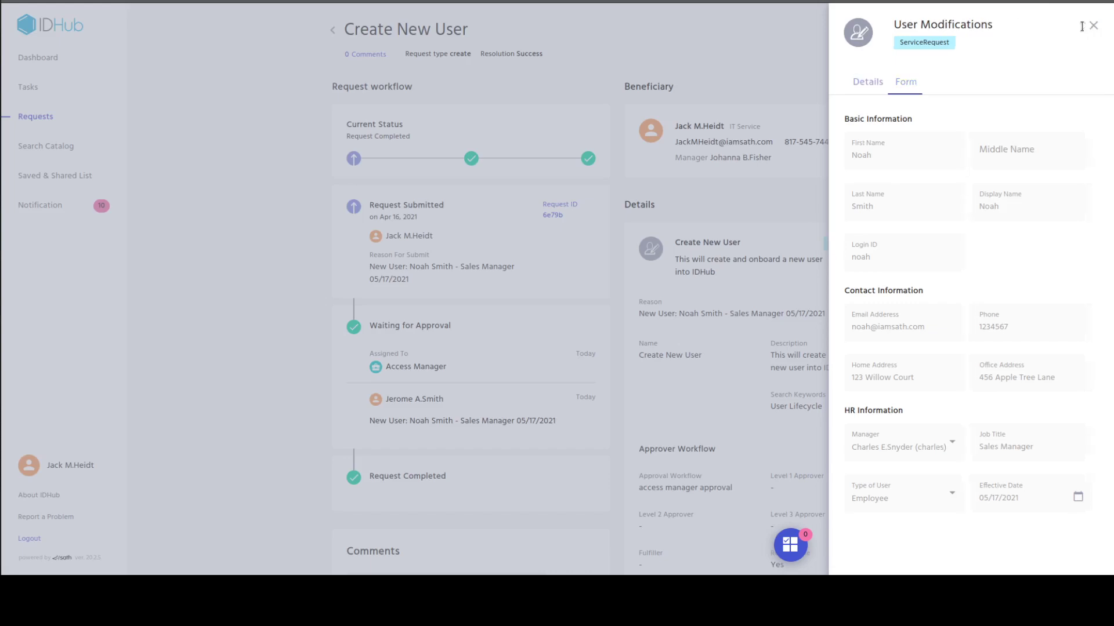
{"action": "left_click", "coordinate": [1084, 28]}
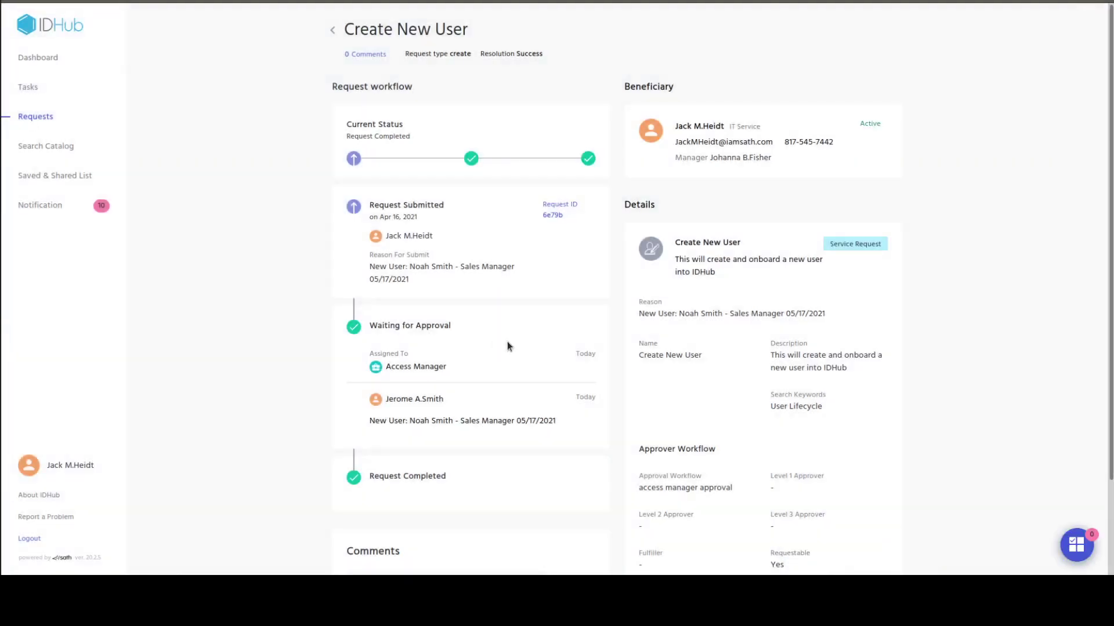
Search the catalog's Users tab for the new user by first name.
{"action": "left_click", "coordinate": [58, 149]}
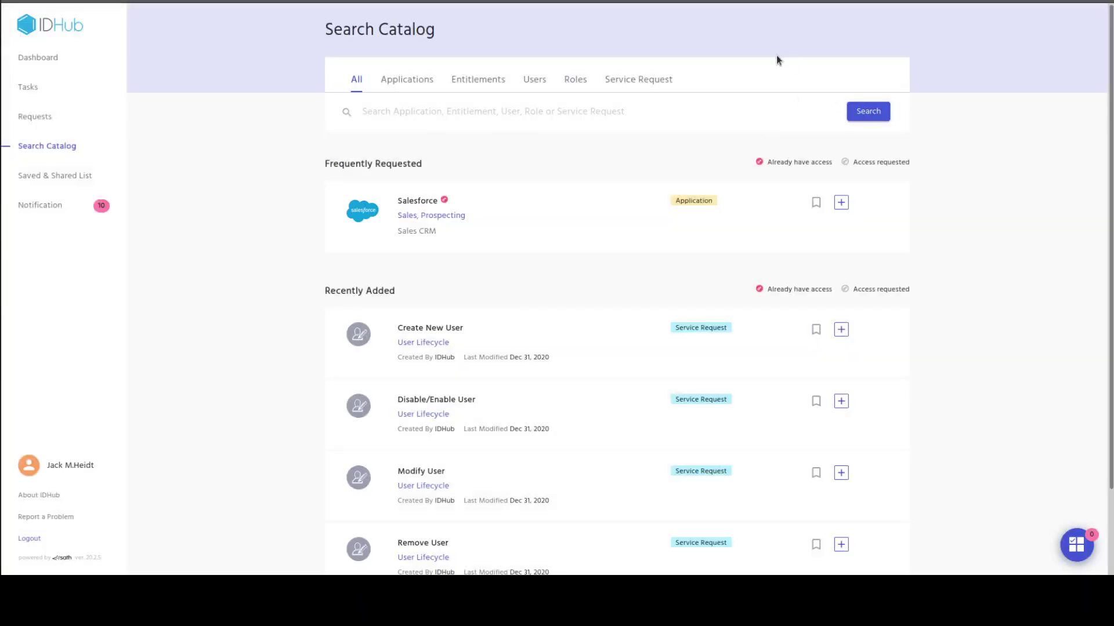
{"action": "left_click", "coordinate": [533, 84]}
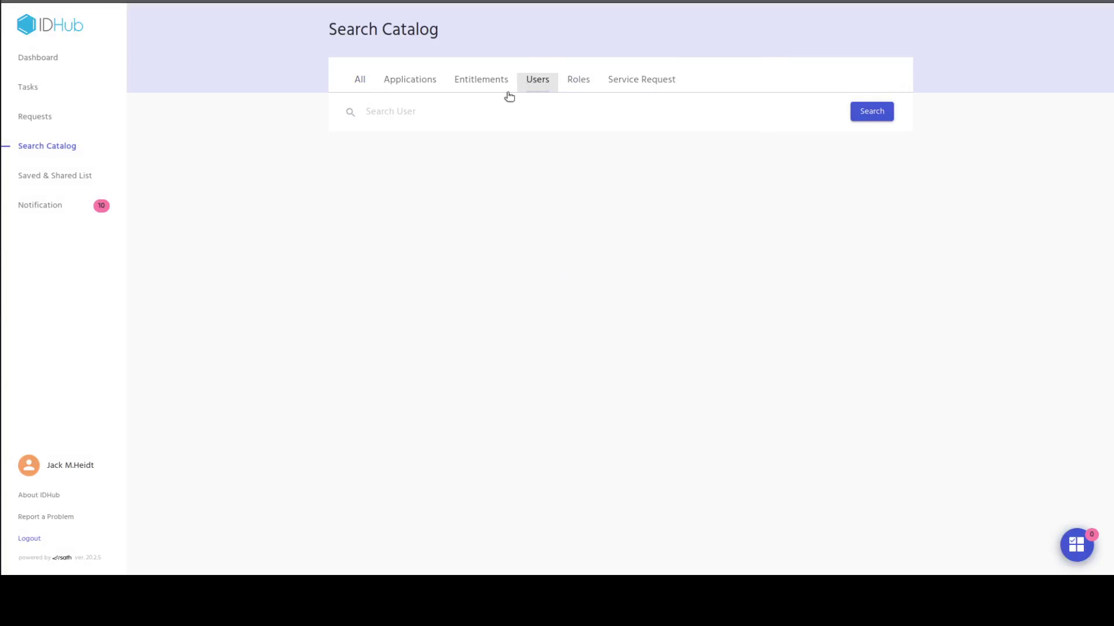
{"action": "left_click", "coordinate": [424, 116]}
{"action": "type", "text": "Noah"}
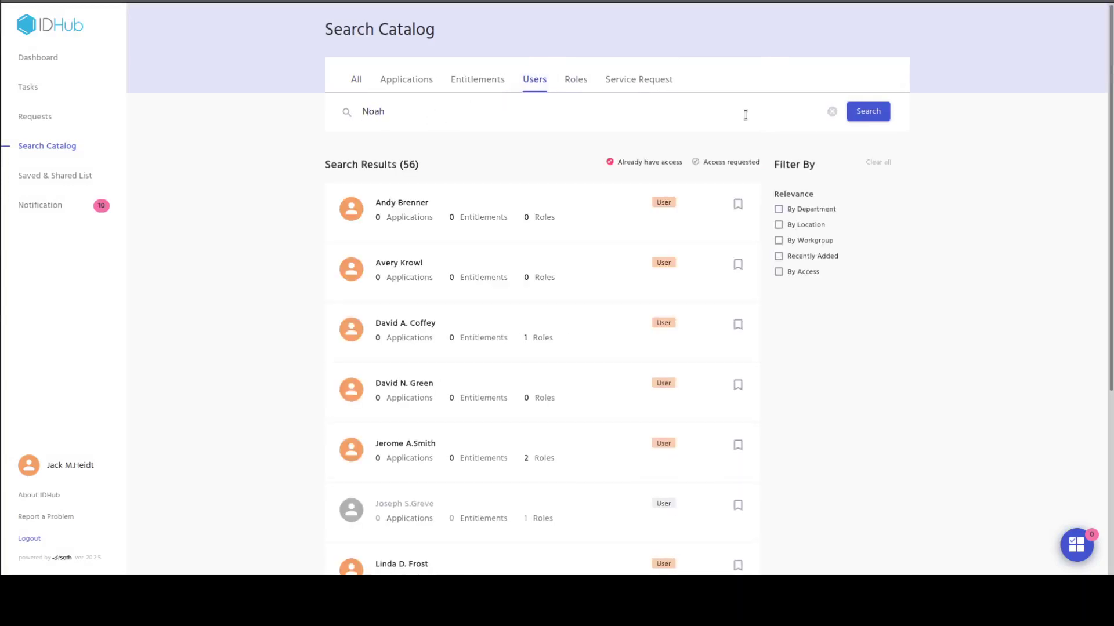
{"action": "left_click", "coordinate": [867, 111]}
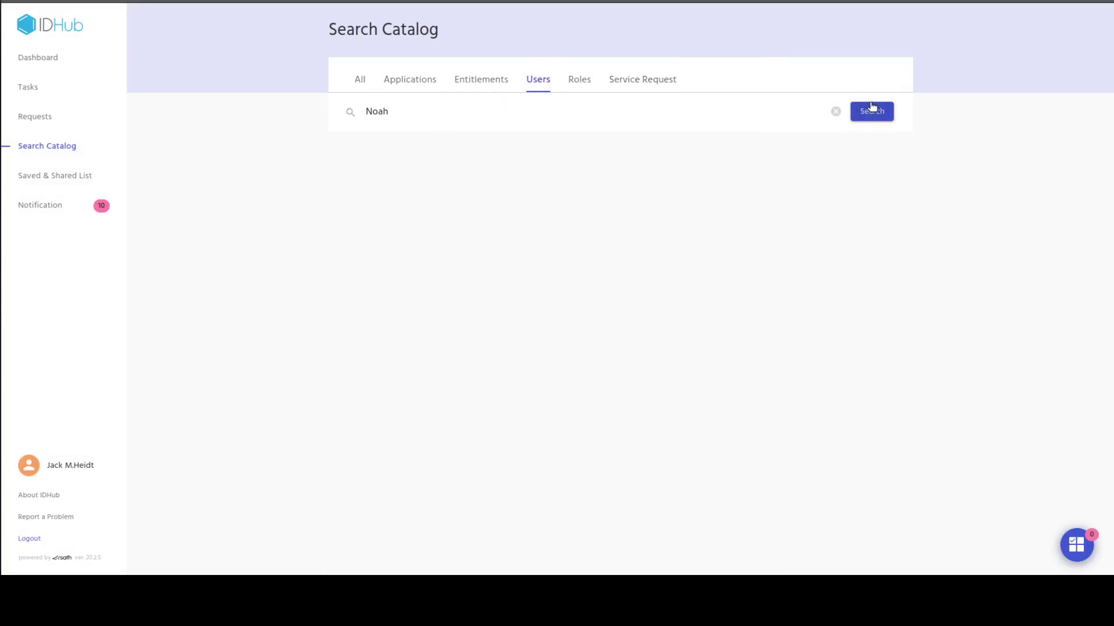
Open the new user's details, check his manager in Summary and his empty Access To list.
{"action": "left_click", "coordinate": [448, 219]}
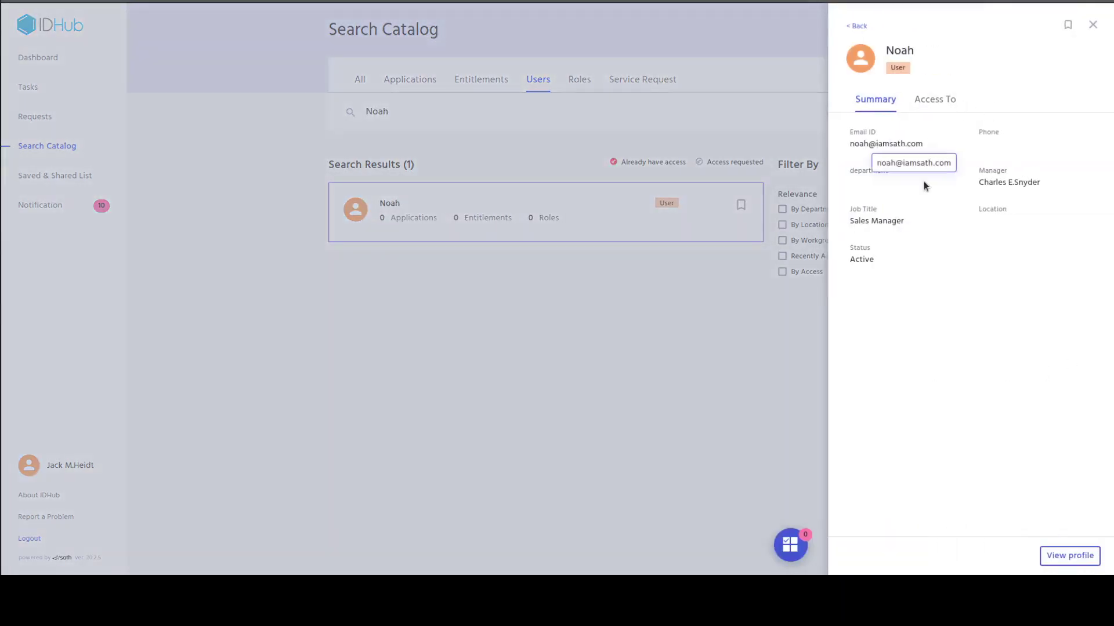
{"action": "triple_click", "coordinate": [1041, 181]}
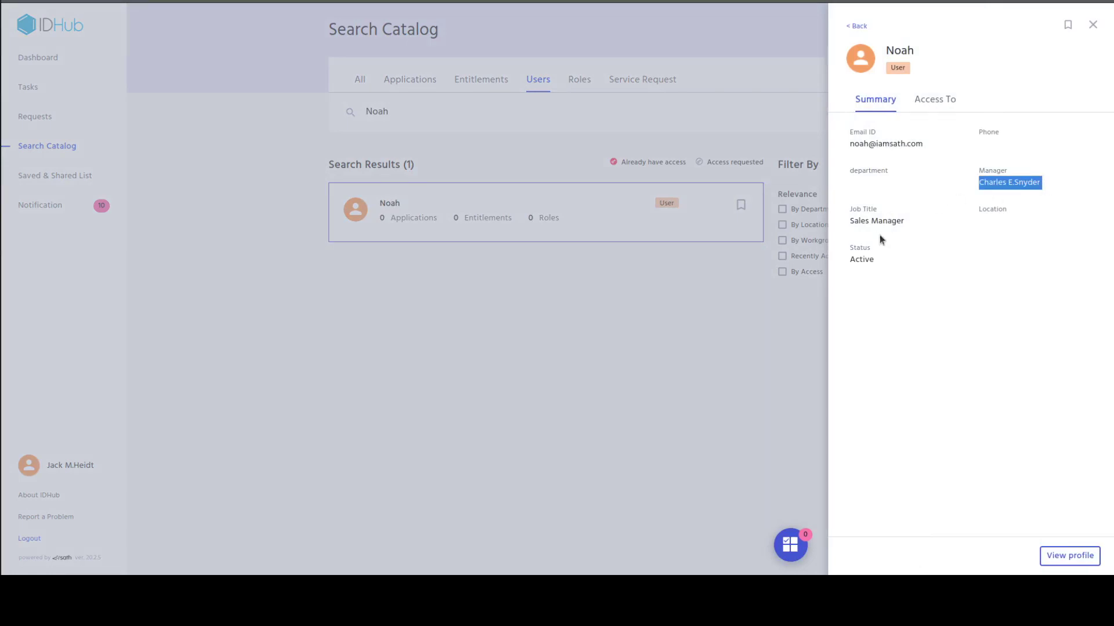
{"action": "left_click", "coordinate": [944, 106]}
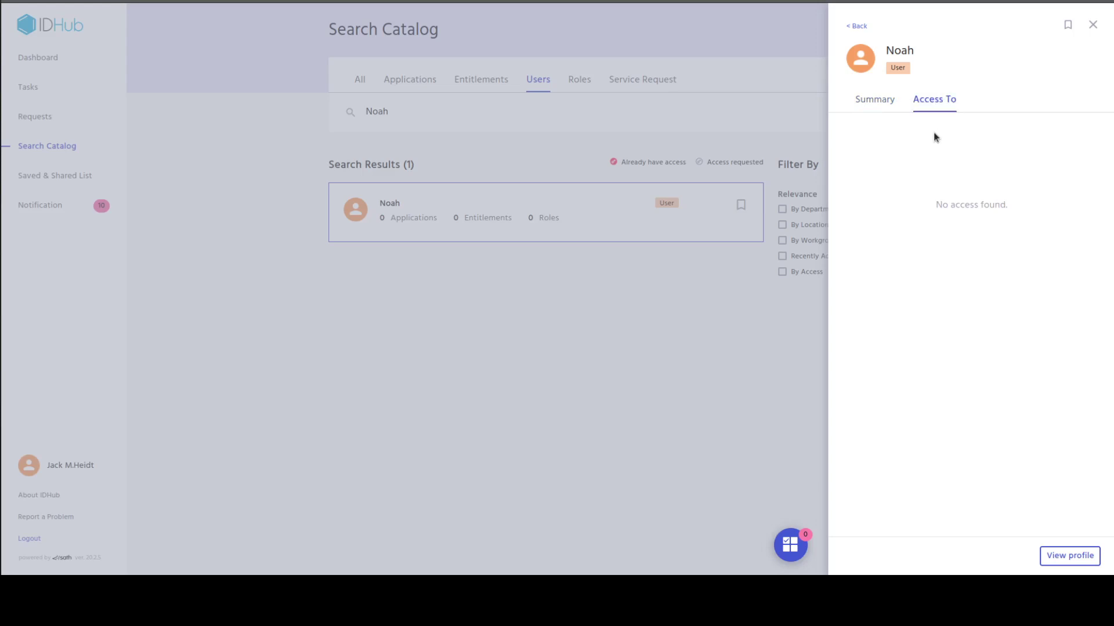
{"action": "left_click", "coordinate": [1095, 24]}
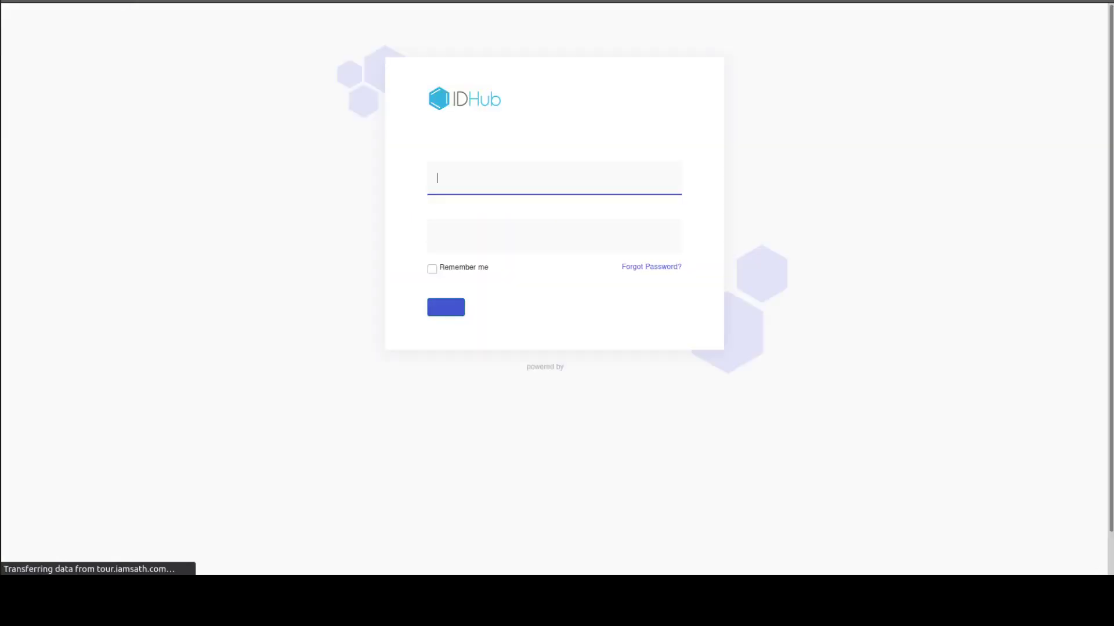
Copy the temporary password from MailHog's Welcome to IDHub email, then return to the IDHub tab.
{"action": "key", "text": "ctrl+Tab"}
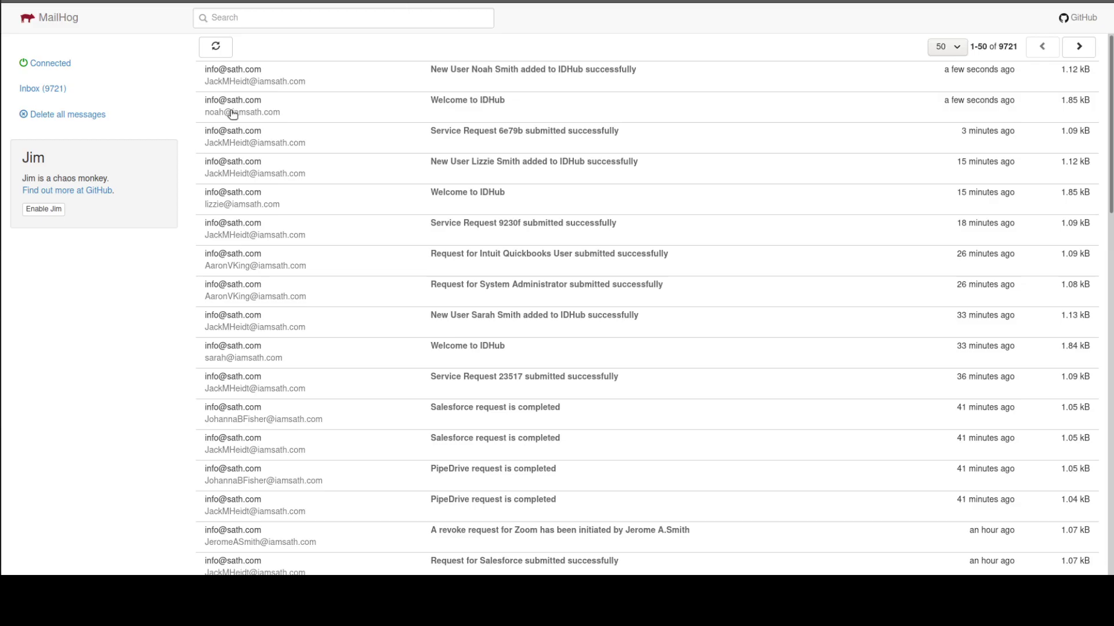
{"action": "left_click", "coordinate": [489, 106]}
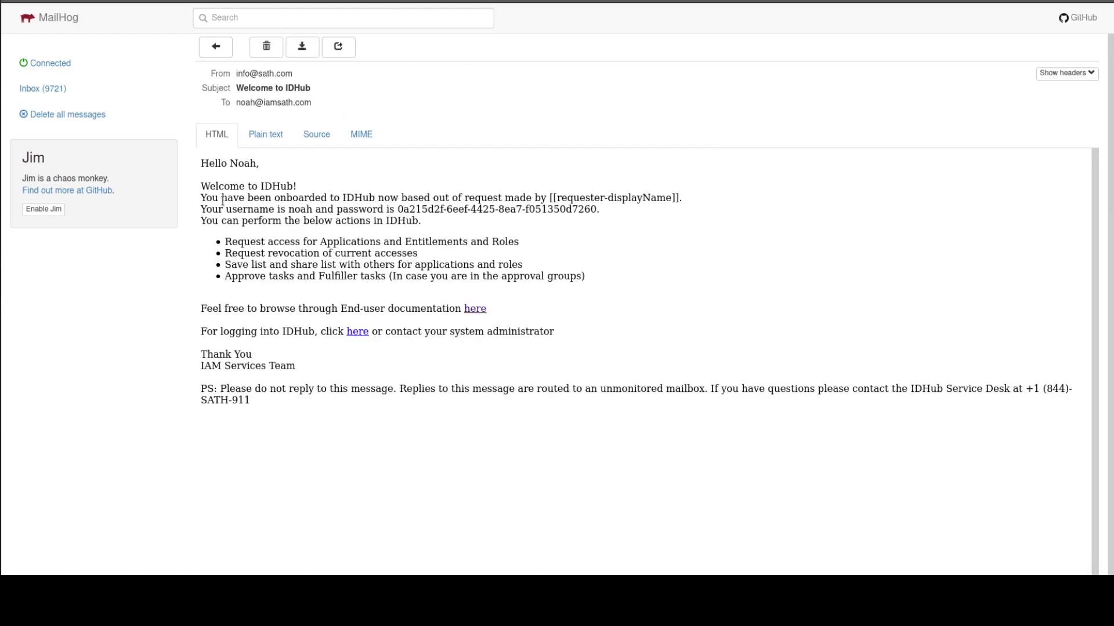
{"action": "double_click", "coordinate": [300, 210]}
{"action": "left_click_drag", "start_coordinate": [398, 210], "coordinate": [594, 209]}
{"action": "right_click", "coordinate": [594, 209]}
{"action": "left_click", "coordinate": [654, 217]}
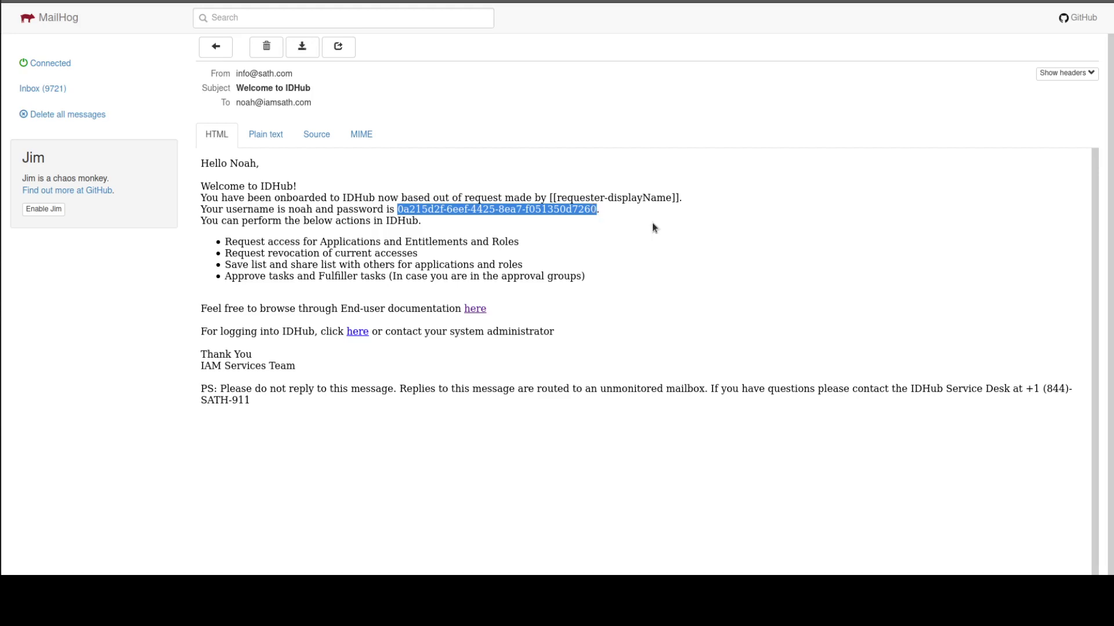
{"action": "key", "text": "alt+Tab"}
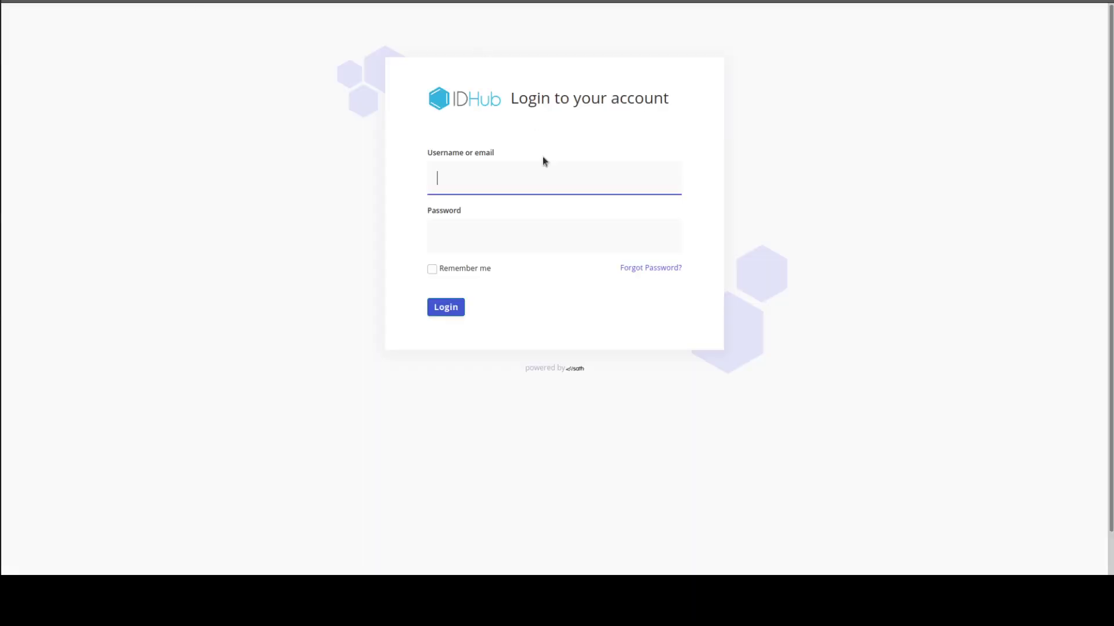
Sign in as the new user with his username and the pasted temporary password.
{"action": "left_click", "coordinate": [510, 182]}
{"action": "key", "text": "Escape"}
{"action": "type", "text": "noah"}
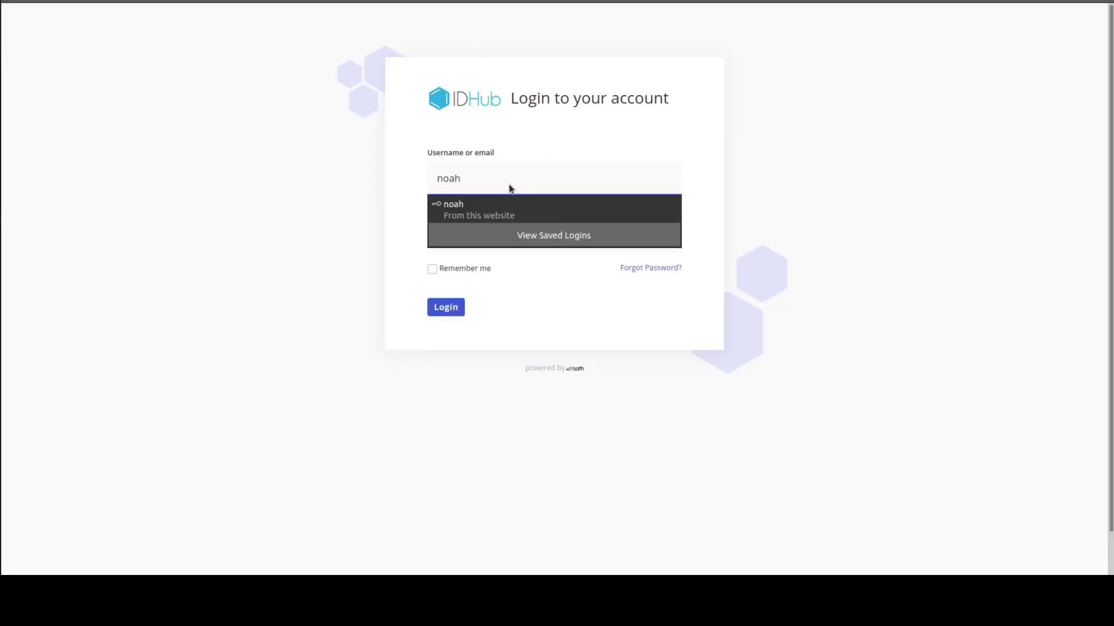
{"action": "key", "text": "Tab"}
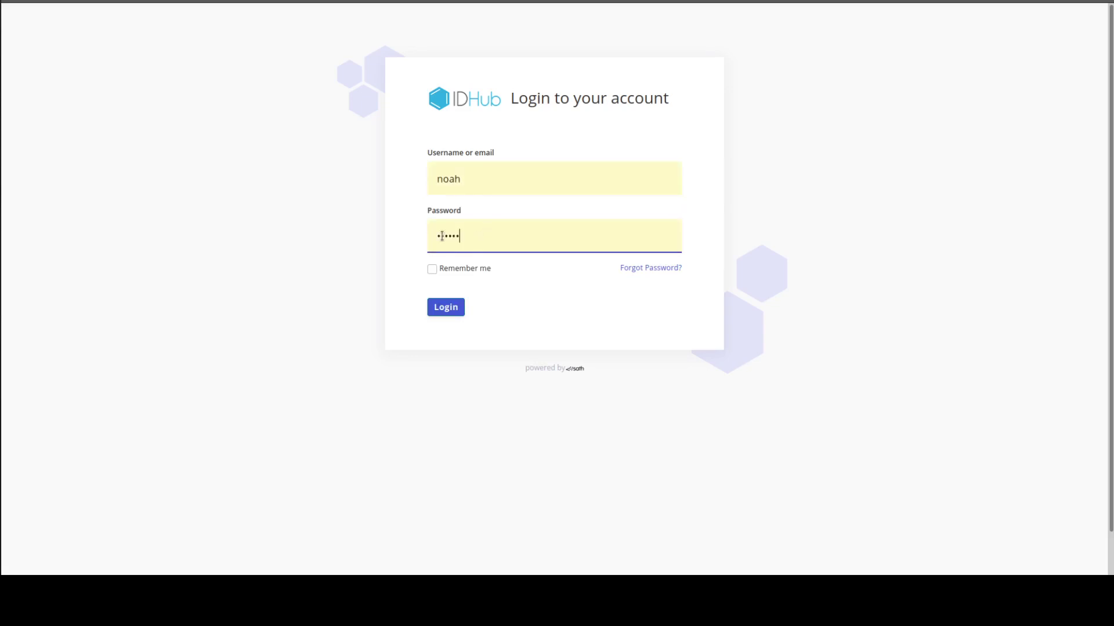
{"action": "double_click", "coordinate": [442, 235]}
{"action": "key", "text": "ctrl+v"}
{"action": "left_click", "coordinate": [447, 307]}
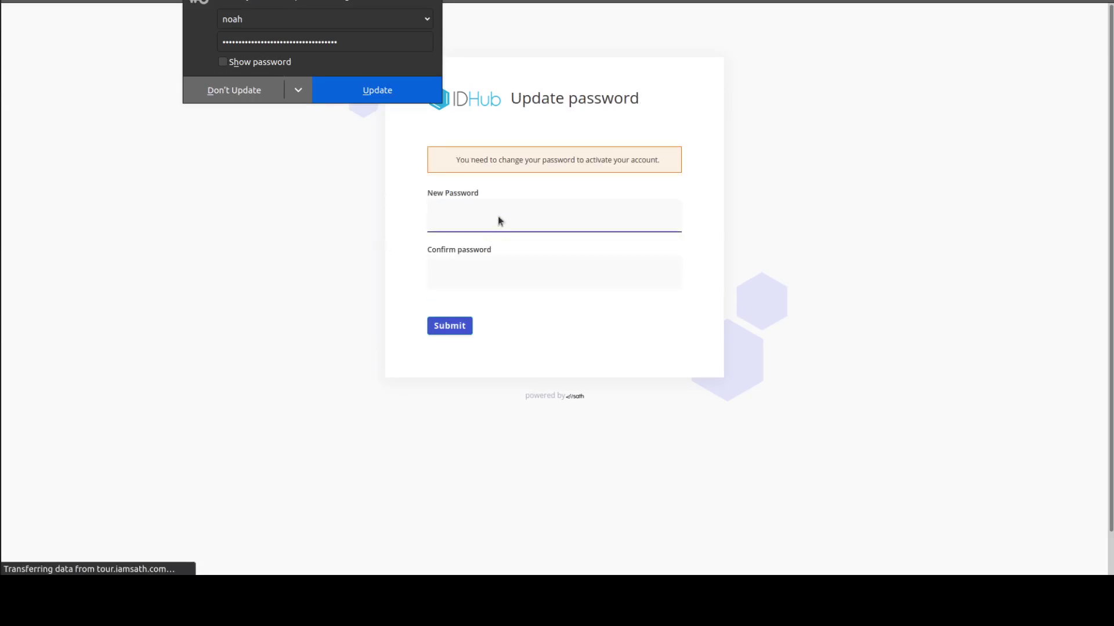
Set a new password, re-entering matching New and Confirm values after the first mismatch.
{"action": "left_click", "coordinate": [498, 215]}
{"action": "type", "text": "•••••"}
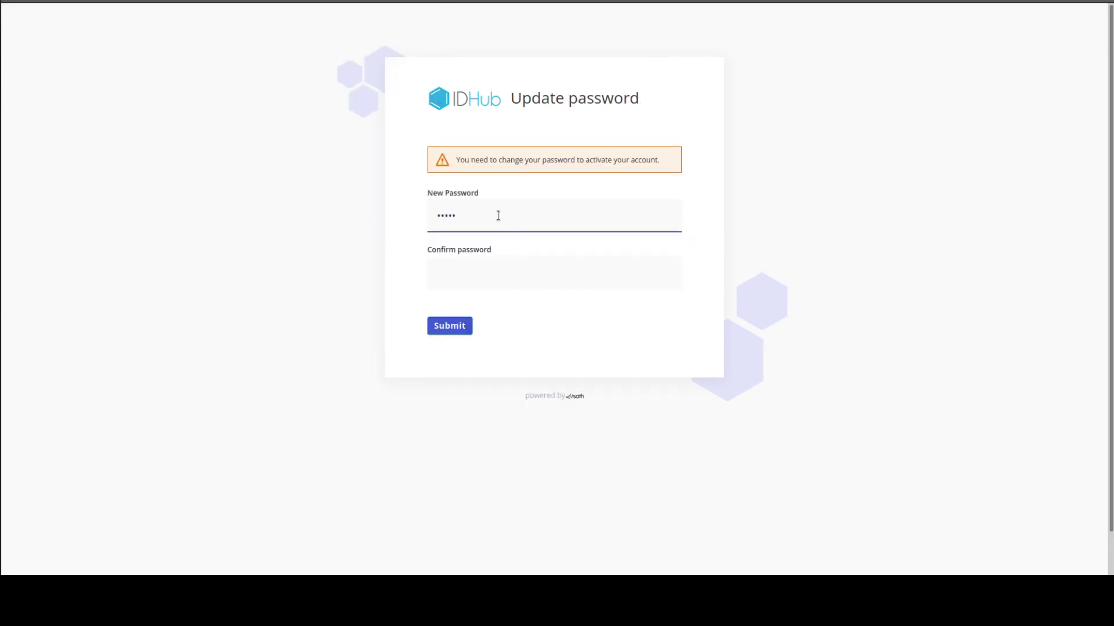
{"action": "key", "text": "Tab"}
{"action": "type", "text": "••••••"}
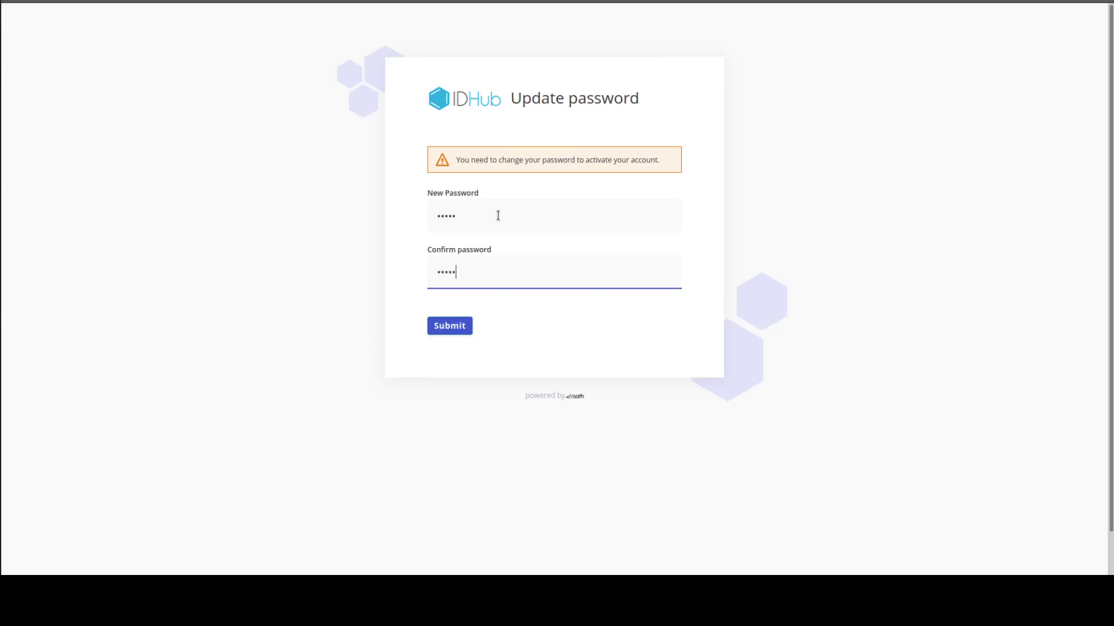
{"action": "left_click", "coordinate": [457, 324]}
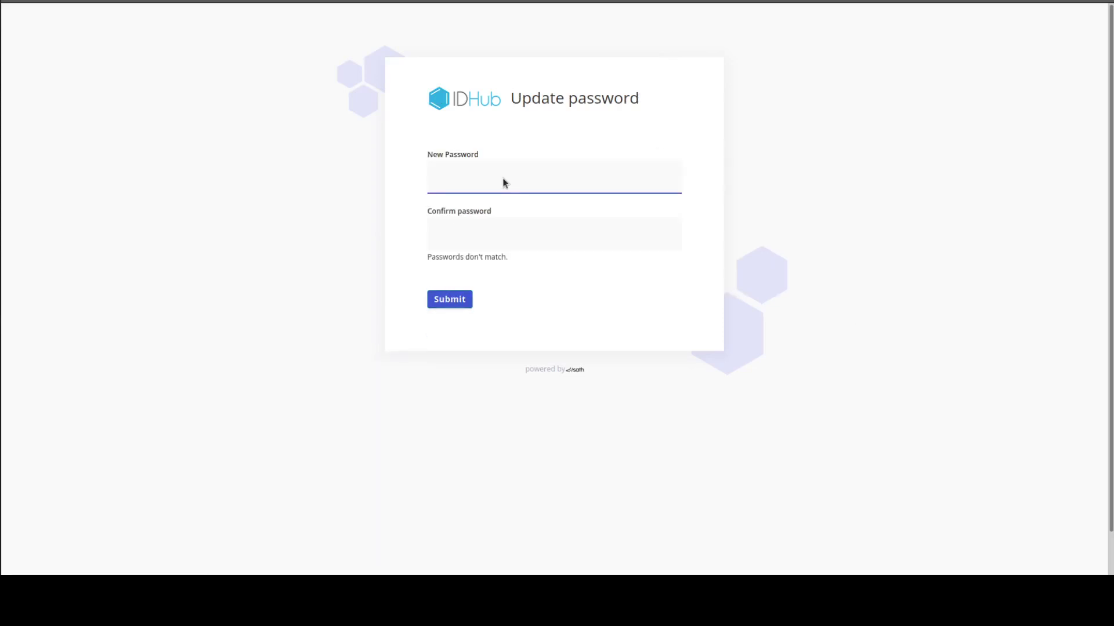
{"action": "left_click", "coordinate": [503, 179]}
{"action": "type", "text": "••••••"}
{"action": "key", "text": "Tab"}
{"action": "type", "text": "••••••"}
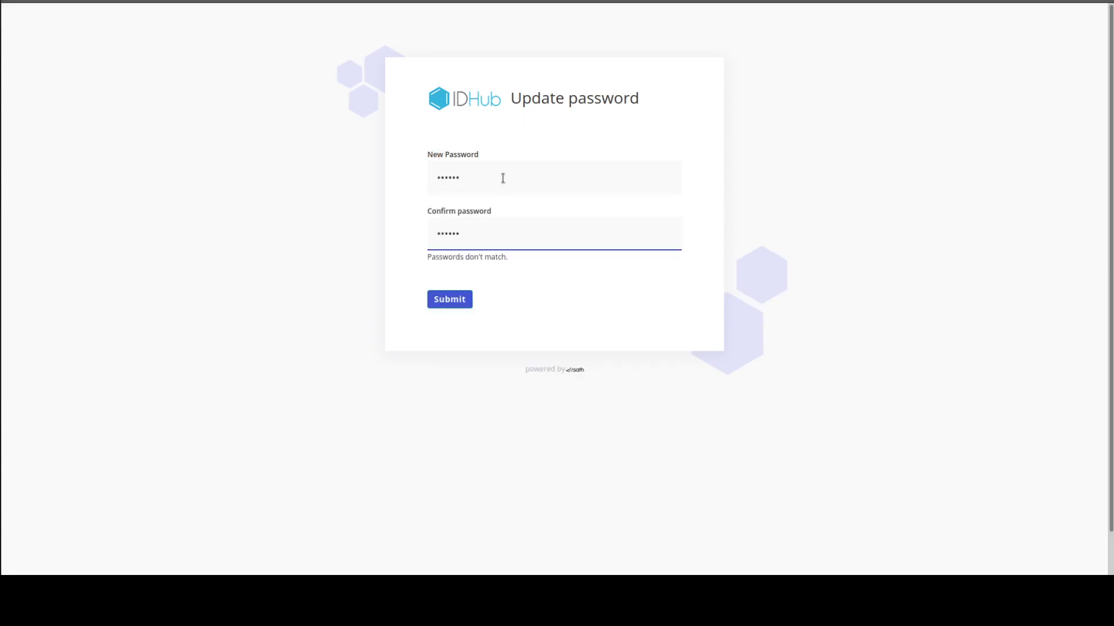
{"action": "left_click", "coordinate": [462, 306]}
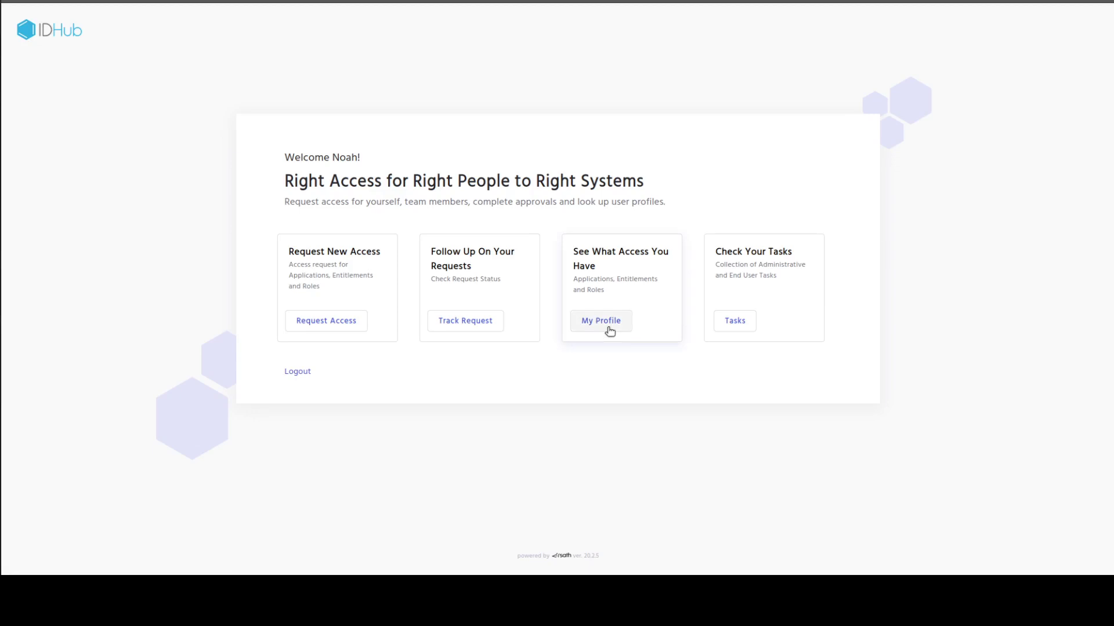
Review the new user's My Profile page with no access assigned, then log out.
{"action": "left_click", "coordinate": [609, 331]}
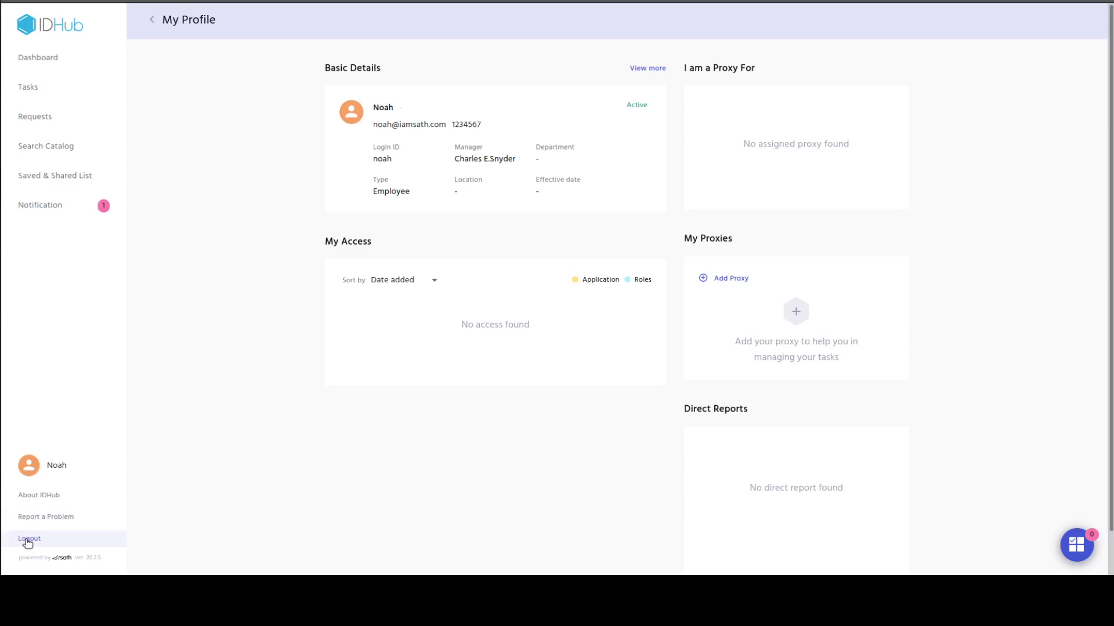
{"action": "left_click", "coordinate": [28, 540]}
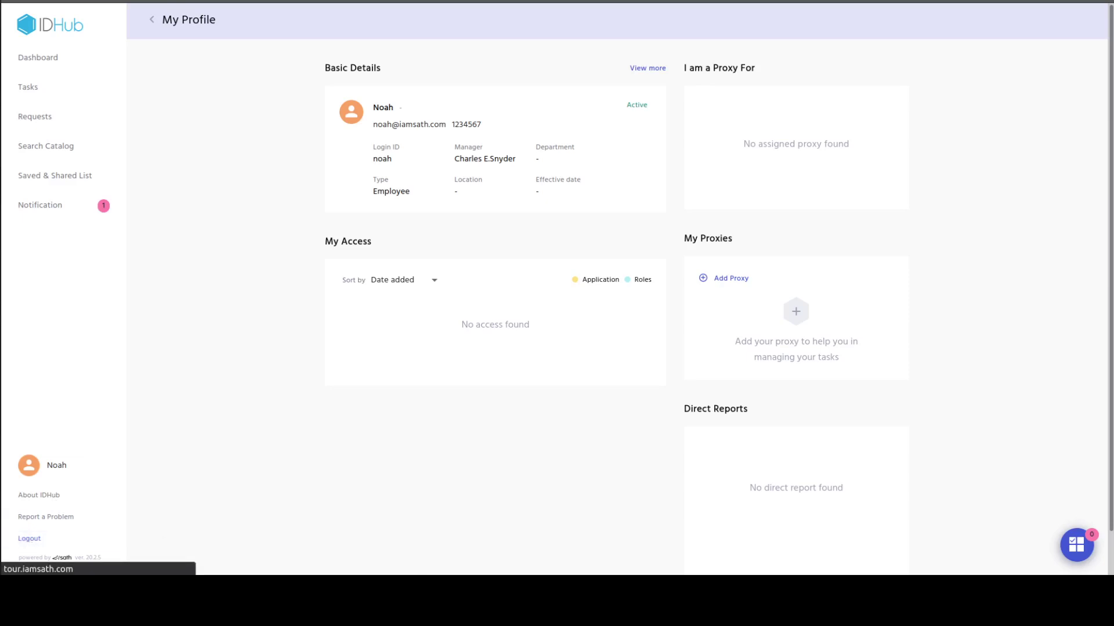